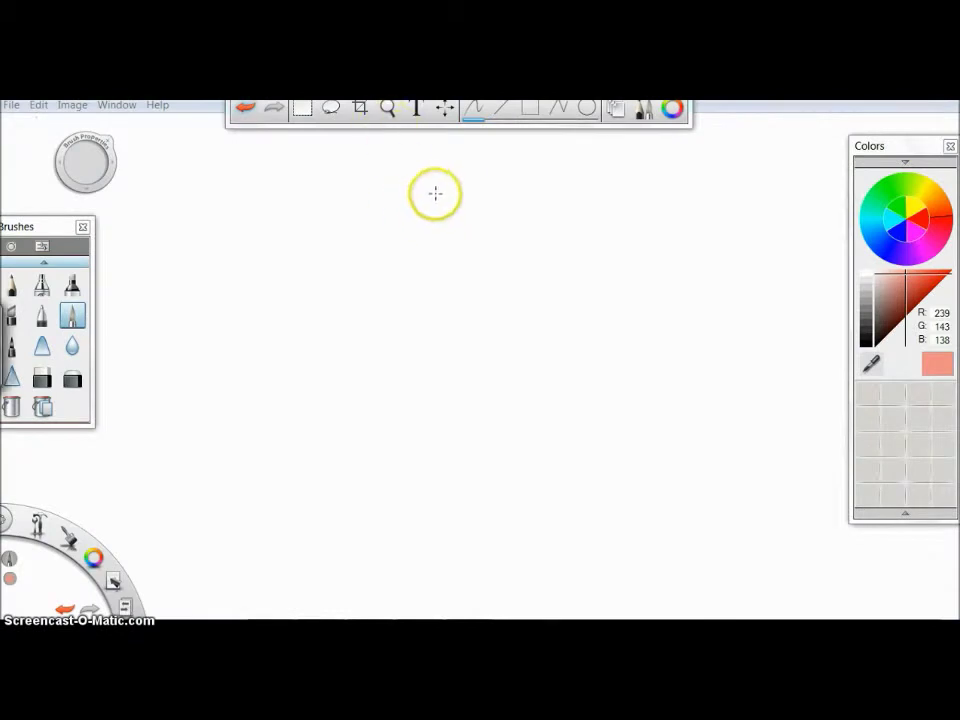
Sketch the outline of a five-petalled flower with notched petal tips in salmon pink near the middle of the canvas
mouse_move(484, 201)
left_mouse_down()
mouse_move(452, 268)
mouse_move(550, 281)
left_mouse_up()
key("ctrl+z")
mouse_move(454, 266)
left_mouse_down()
mouse_move(492, 260)
mouse_move(545, 281)
mouse_move(545, 311)
mouse_move(457, 335)
mouse_move(483, 359)
left_mouse_up()
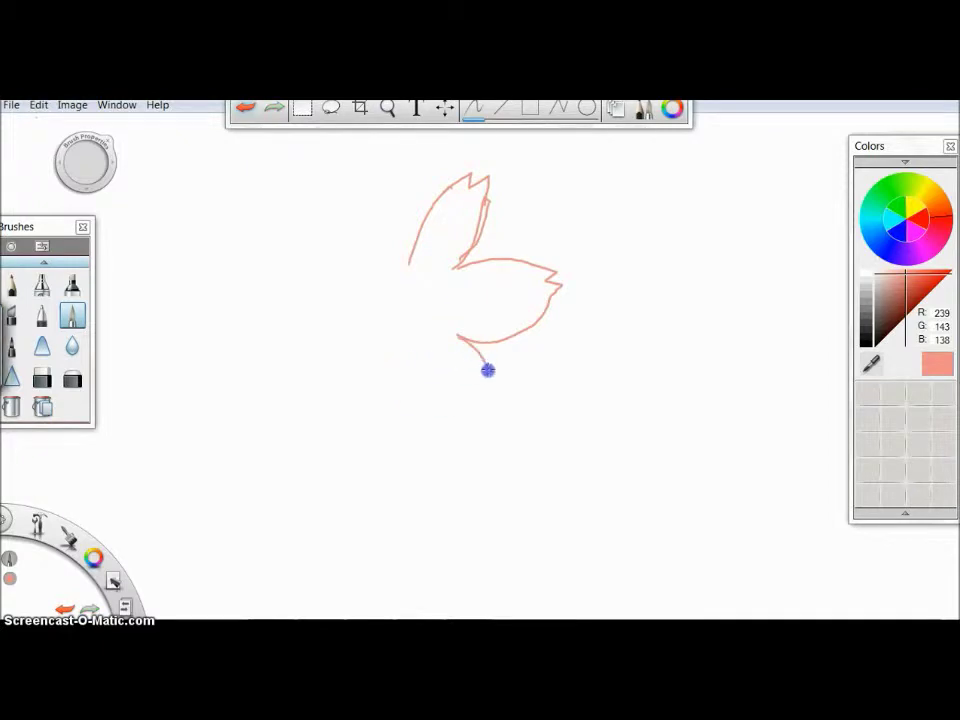
mouse_move(424, 346)
left_mouse_down()
mouse_move(397, 448)
mouse_move(365, 468)
mouse_move(351, 366)
mouse_move(372, 334)
mouse_move(283, 281)
left_mouse_up()
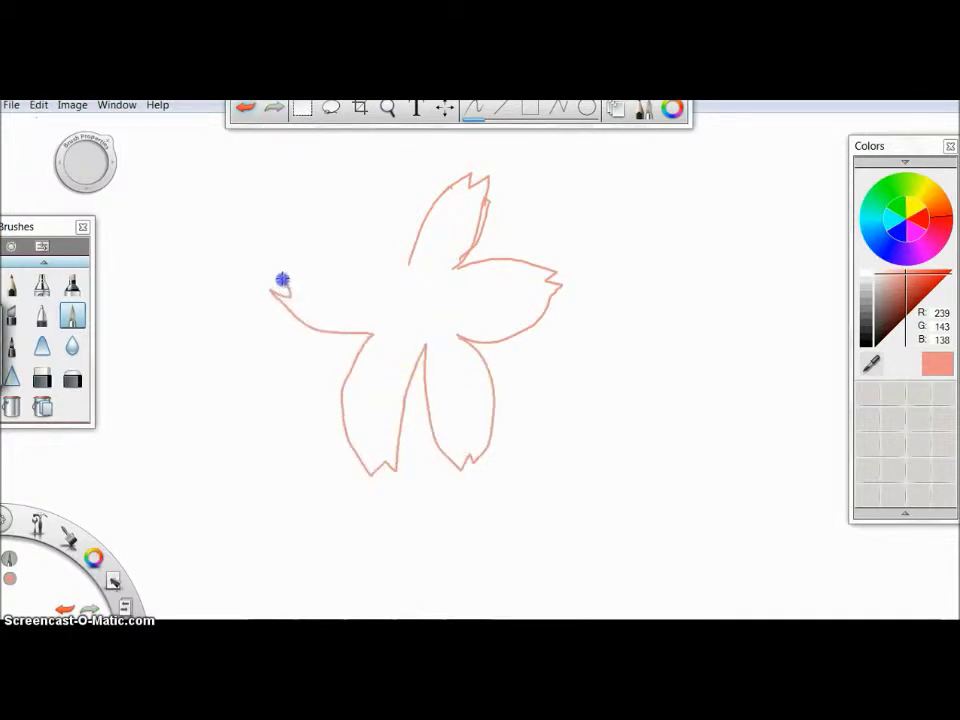
Erase and redraw the flower's top petal as a closed notched shape, and fill the whole flower with salmon pink
left_click(42, 378)
left_click_drag(422, 233, 445, 199)
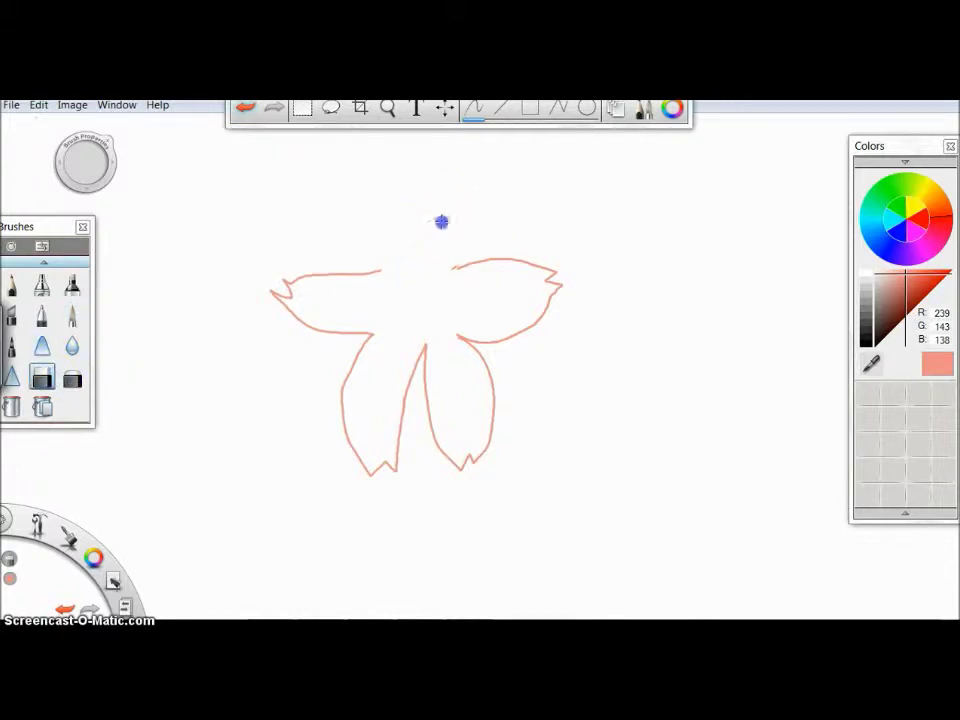
left_click(72, 316)
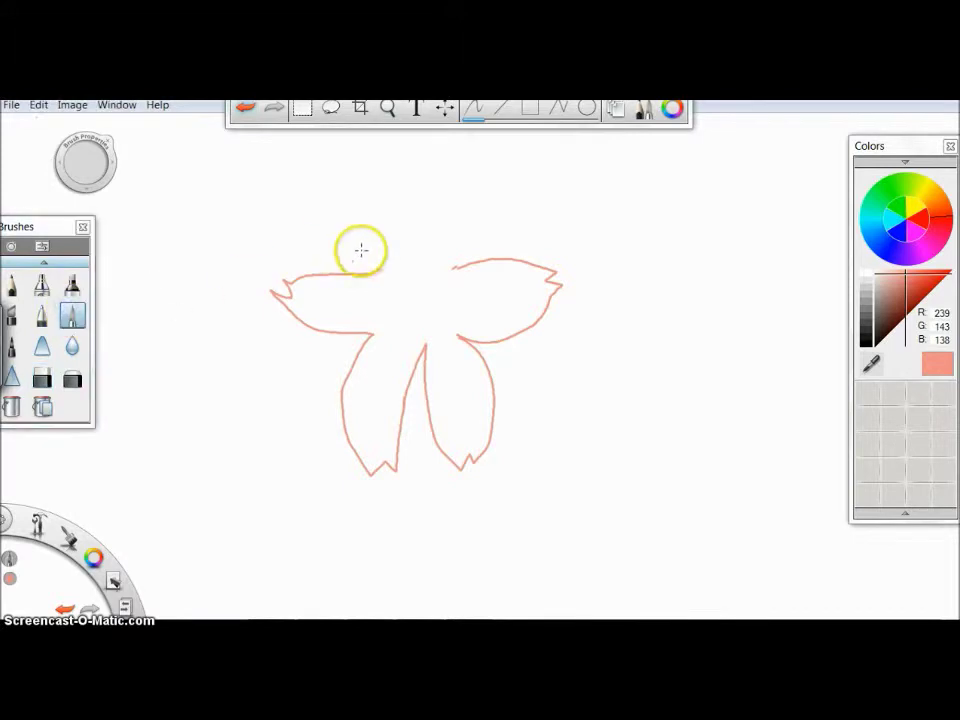
mouse_move(376, 271)
left_mouse_down()
mouse_move(371, 237)
mouse_move(398, 174)
left_mouse_up()
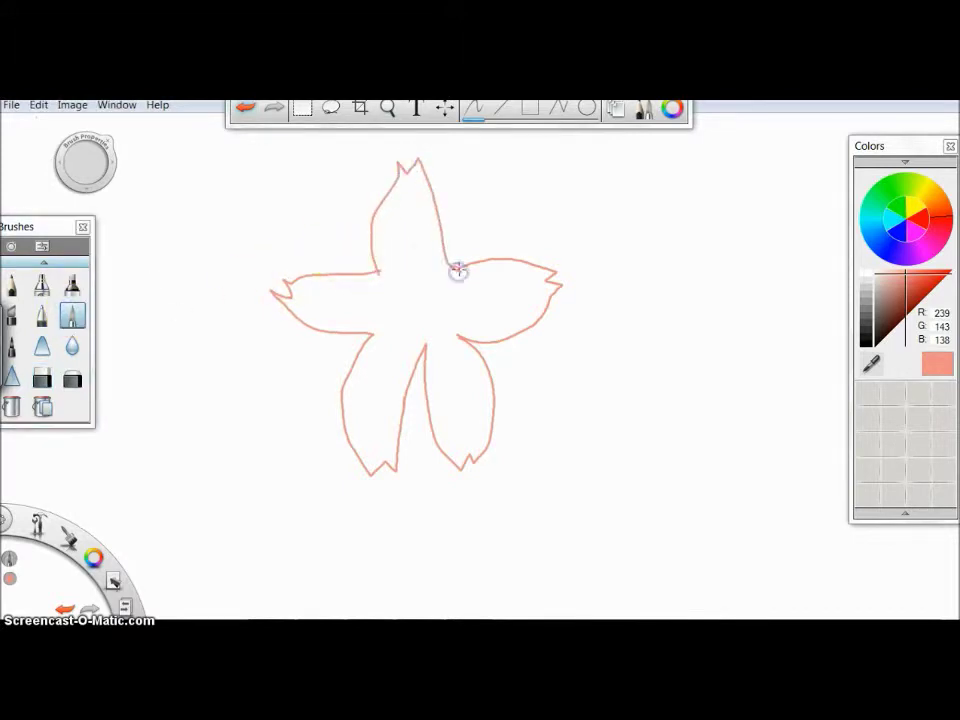
left_click(43, 404)
left_click(427, 309)
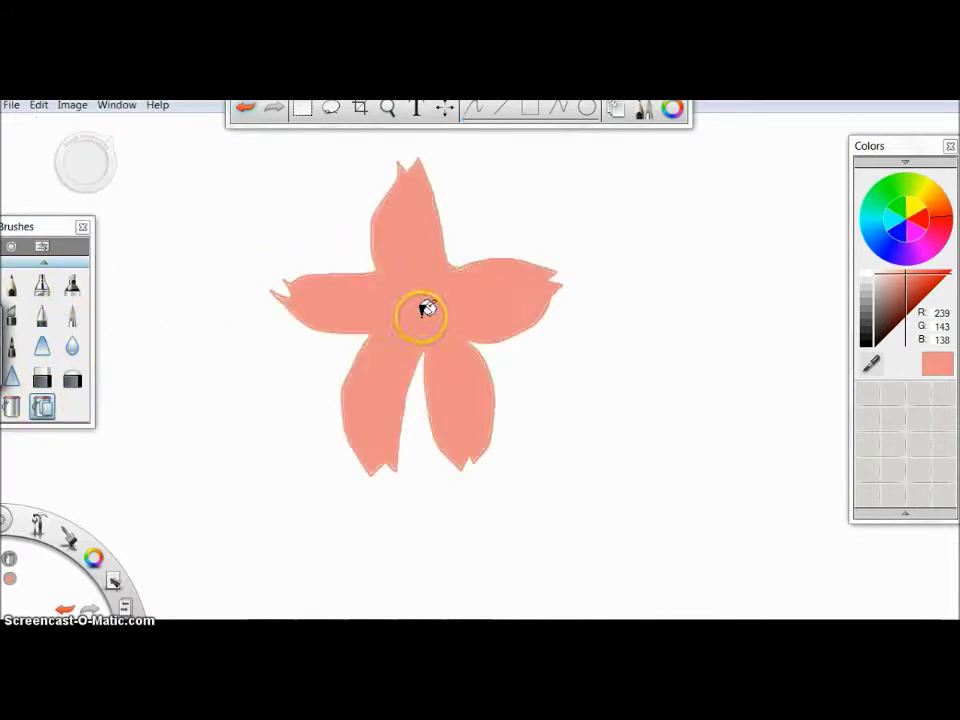
Scribble red shading (RGB 232, 71, 63) onto the inner part of each of the five petals
left_click(72, 315)
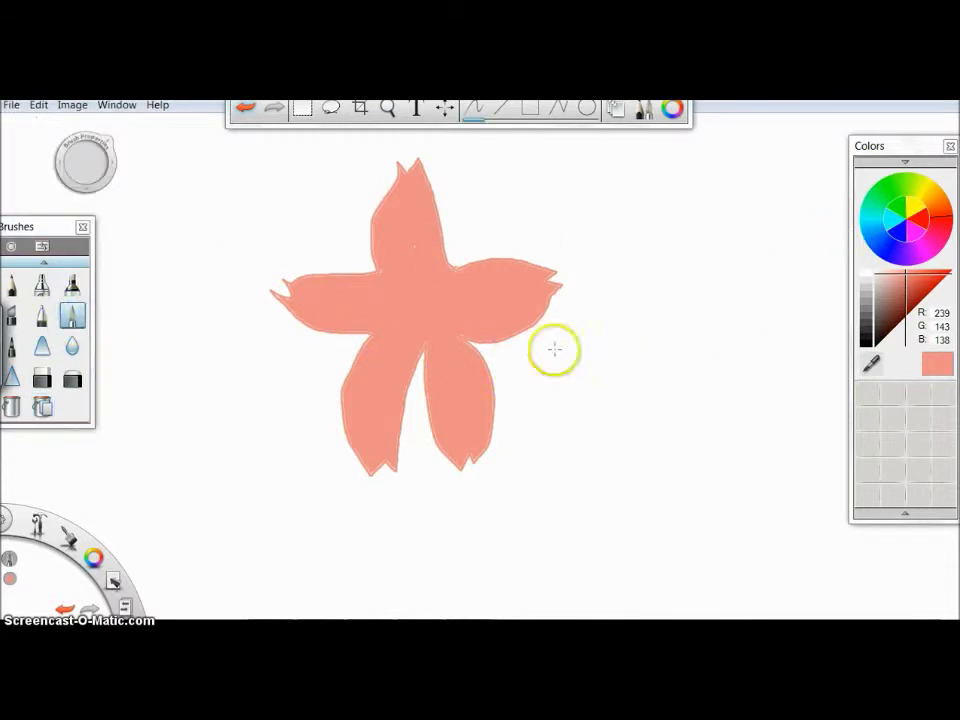
left_click(925, 280)
mouse_move(404, 255)
left_mouse_down()
mouse_move(411, 220)
mouse_move(407, 251)
left_mouse_up()
left_click_drag(449, 294, 492, 282)
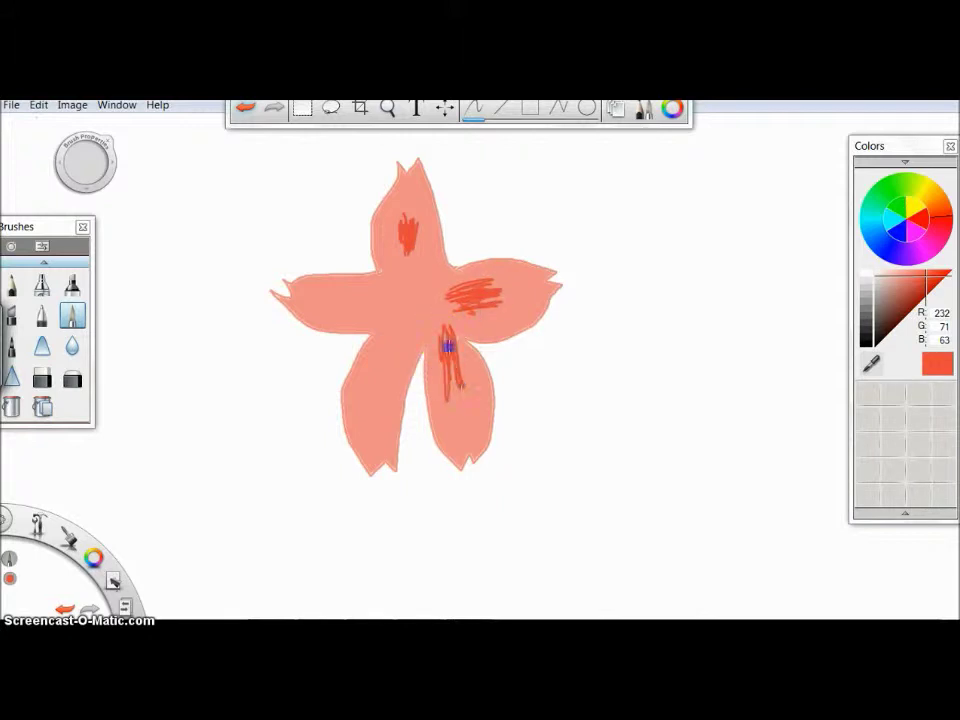
left_click_drag(388, 338, 381, 399)
left_click_drag(404, 296, 344, 296)
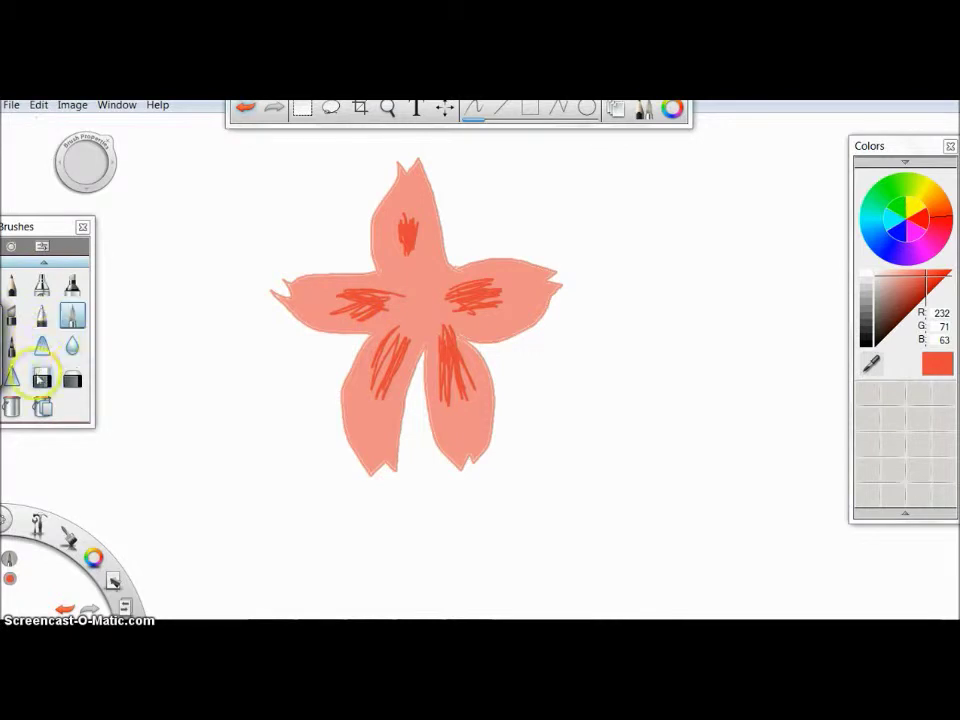
Smudge the red shading lengthwise along all five petals, adding more red strokes to the top petal
left_click(42, 346)
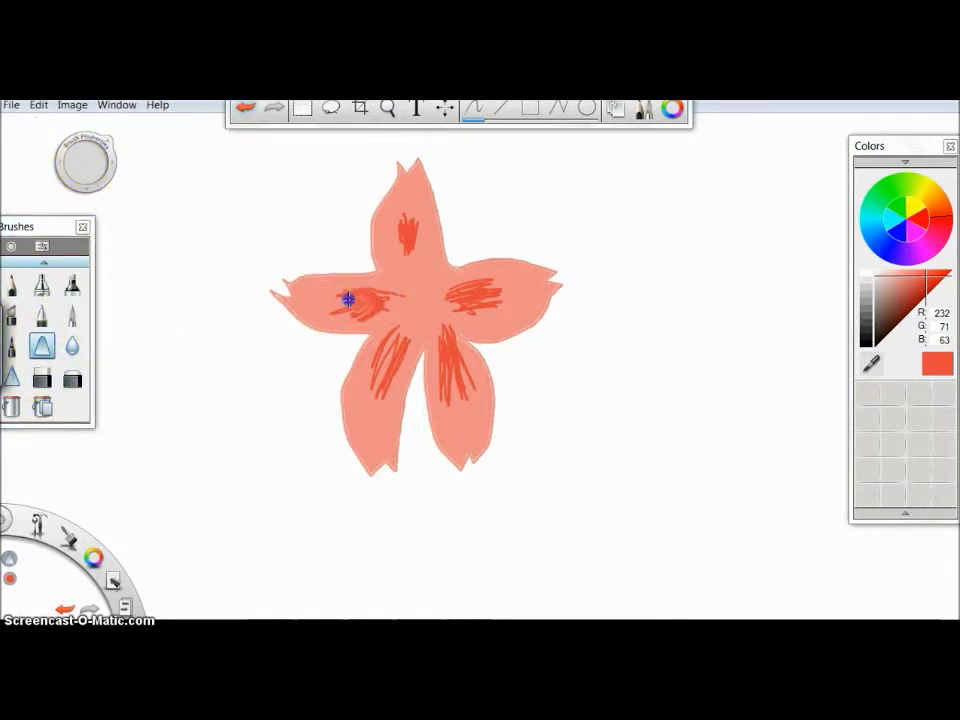
mouse_move(335, 297)
left_mouse_down()
mouse_move(381, 298)
mouse_move(317, 296)
mouse_move(395, 297)
left_mouse_up()
left_click_drag(497, 283, 456, 301)
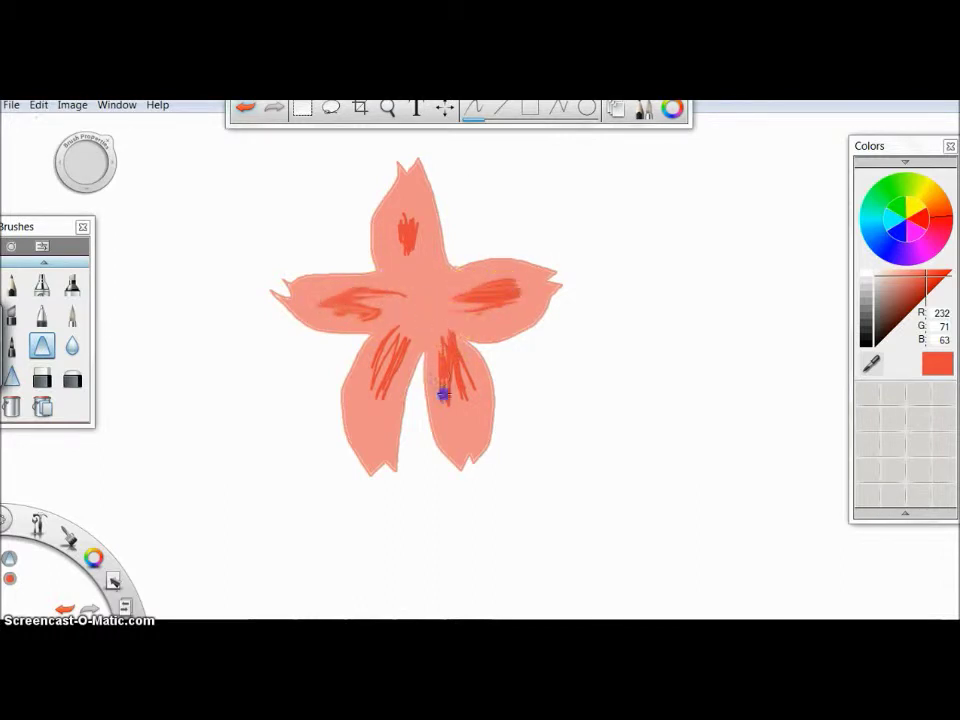
mouse_move(459, 378)
left_mouse_down()
mouse_move(439, 364)
mouse_move(456, 339)
left_mouse_up()
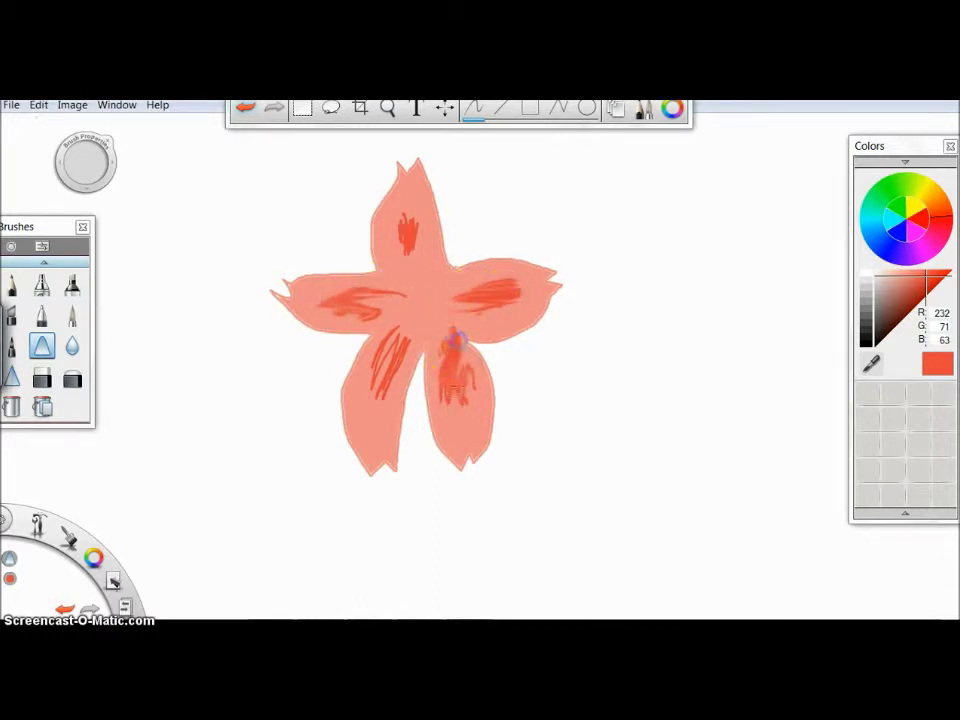
mouse_move(360, 409)
left_mouse_down()
mouse_move(411, 350)
mouse_move(366, 432)
left_mouse_up()
mouse_move(468, 429)
left_mouse_down()
mouse_move(441, 333)
mouse_move(458, 376)
mouse_move(455, 326)
mouse_move(444, 327)
mouse_move(452, 405)
mouse_move(499, 283)
mouse_move(521, 279)
mouse_move(455, 315)
mouse_move(398, 243)
mouse_move(411, 198)
mouse_move(420, 212)
mouse_move(409, 211)
mouse_move(406, 260)
mouse_move(422, 203)
mouse_move(404, 291)
mouse_move(410, 200)
mouse_move(409, 291)
left_mouse_up()
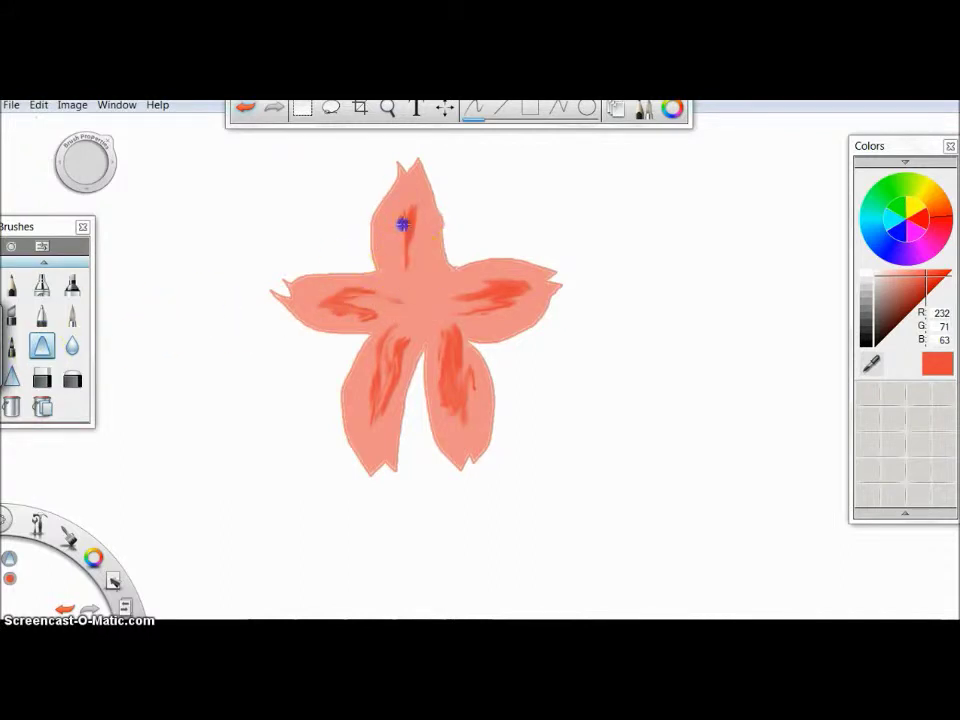
left_click(72, 316)
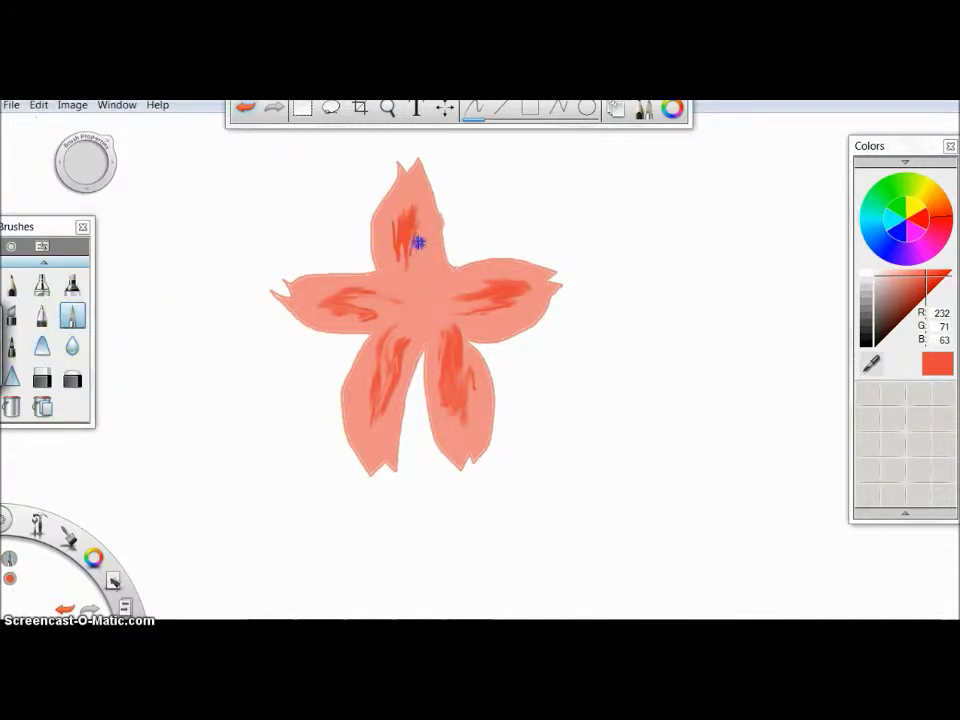
left_click(41, 346)
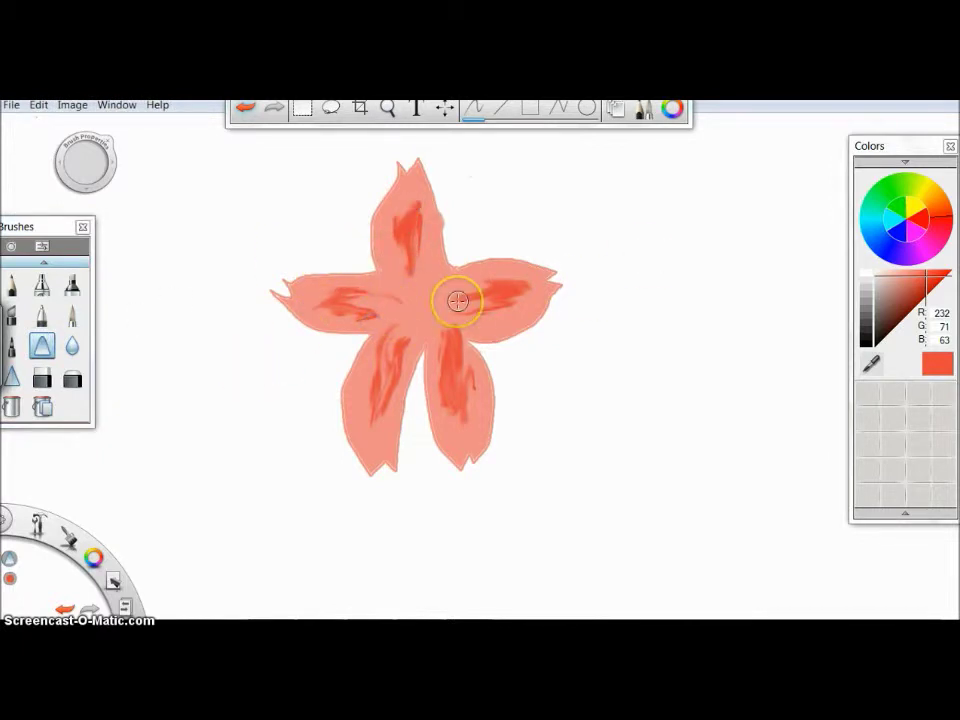
Draw short, thin white curved lines radiating from the flower's centre onto each petal with an adjusted brush size
left_click(865, 274)
left_click(72, 316)
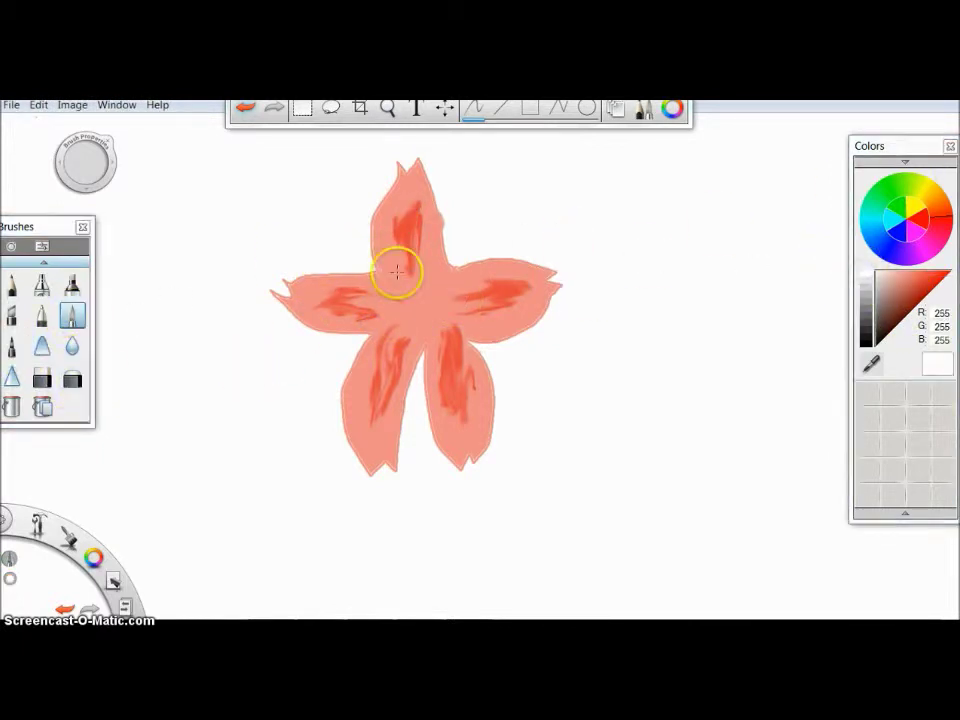
key("ctrl+z")
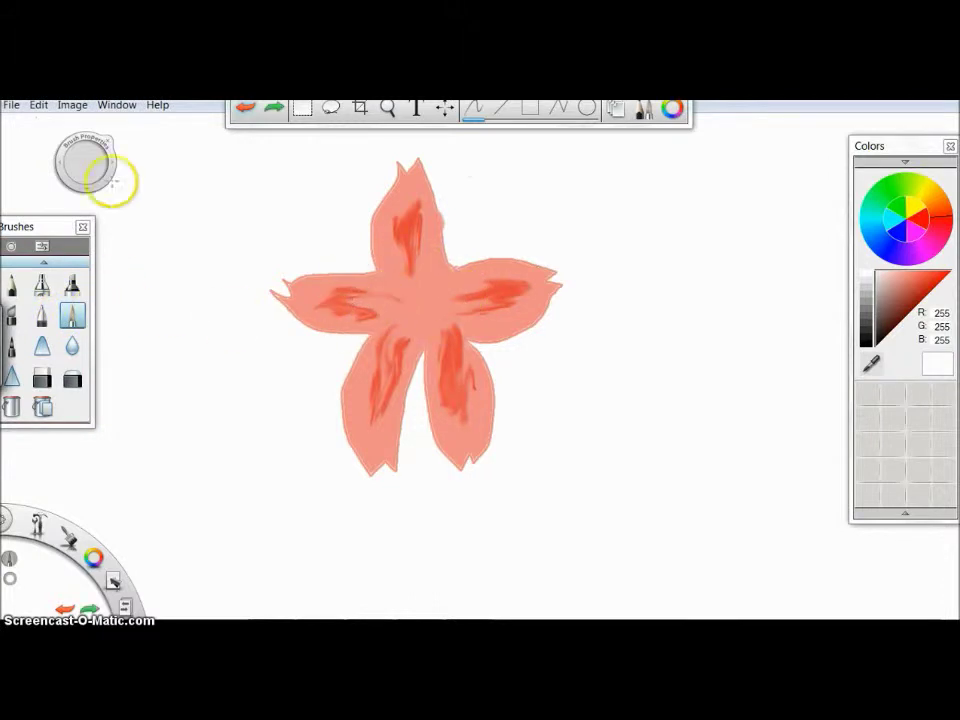
left_click_drag(85, 163, 88, 168)
left_click_drag(385, 282, 363, 284)
left_click_drag(395, 292, 362, 300)
mouse_move(392, 298)
left_mouse_down()
mouse_move(357, 316)
mouse_move(378, 371)
left_mouse_up()
left_click_drag(401, 325, 385, 365)
left_click_drag(405, 329, 392, 372)
mouse_move(450, 318)
left_mouse_down()
mouse_move(467, 287)
mouse_move(488, 290)
left_mouse_up()
Smudge the white lines on the petals into wavy streaks with a resized smudge brush
left_click(42, 346)
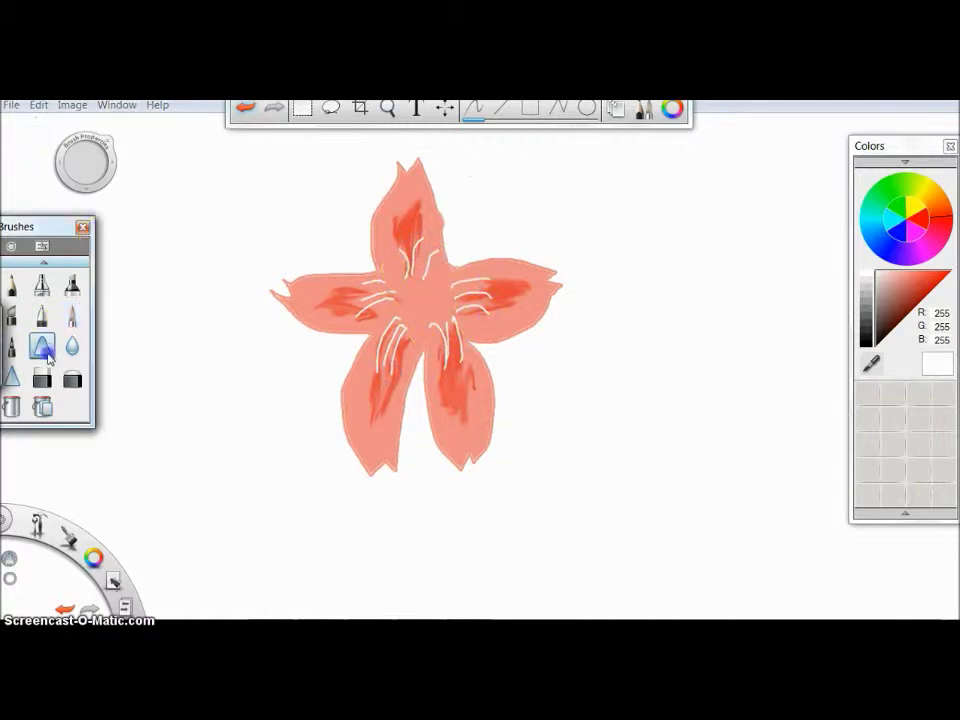
left_click_drag(85, 163, 114, 214)
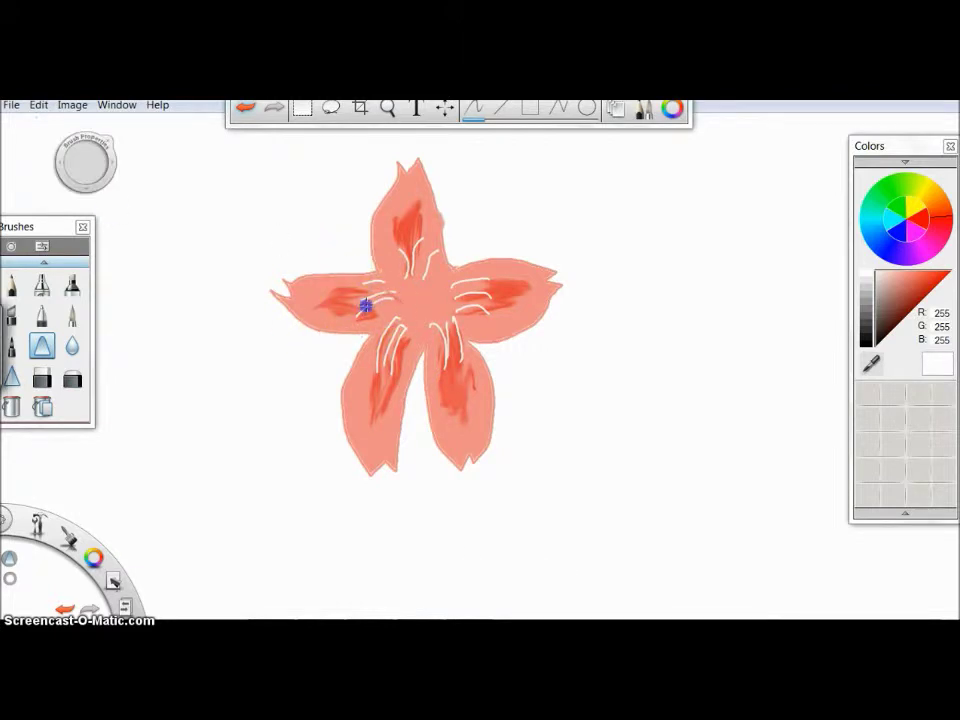
left_click_drag(390, 285, 348, 307)
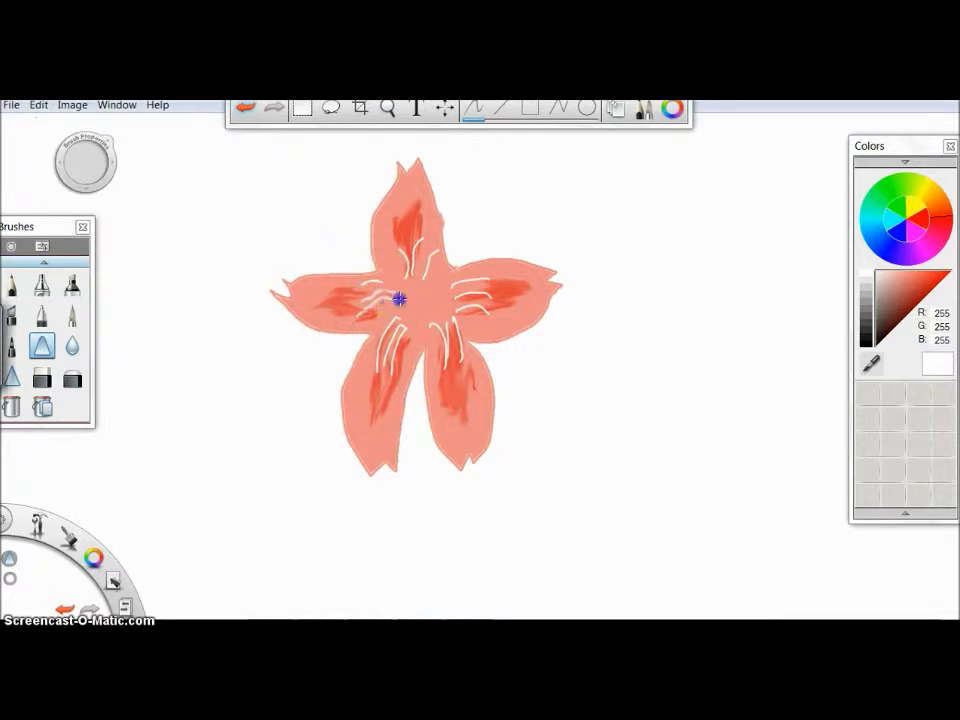
left_click_drag(436, 320, 442, 333)
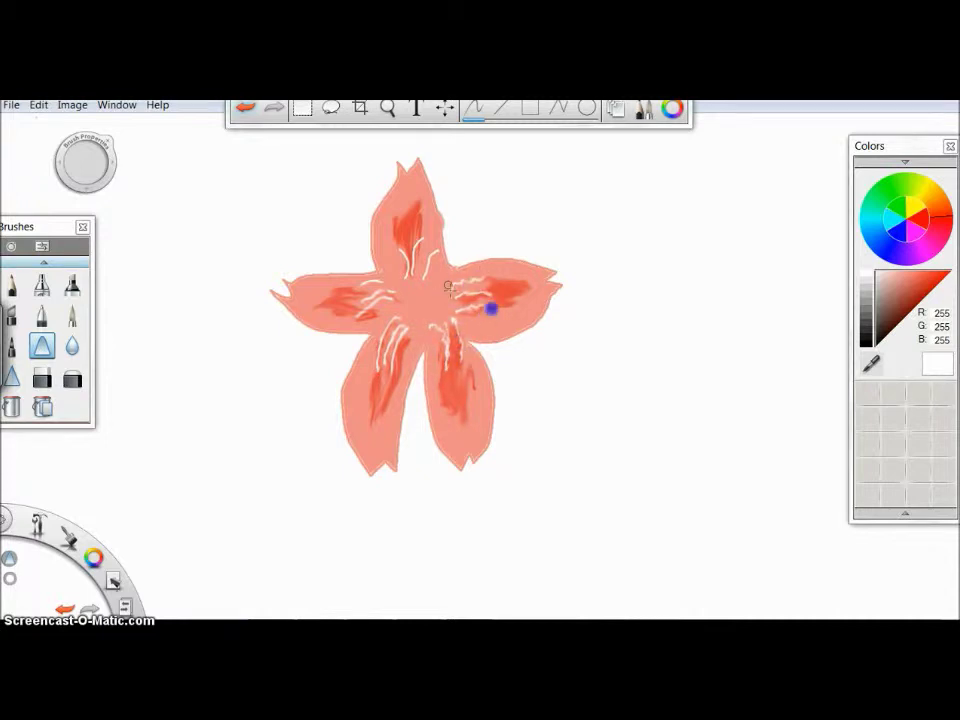
Draw three yellow stamens (RGB 255, 231, 0) with rounded tips rising from the flower's centre
left_click(932, 190)
left_click(72, 316)
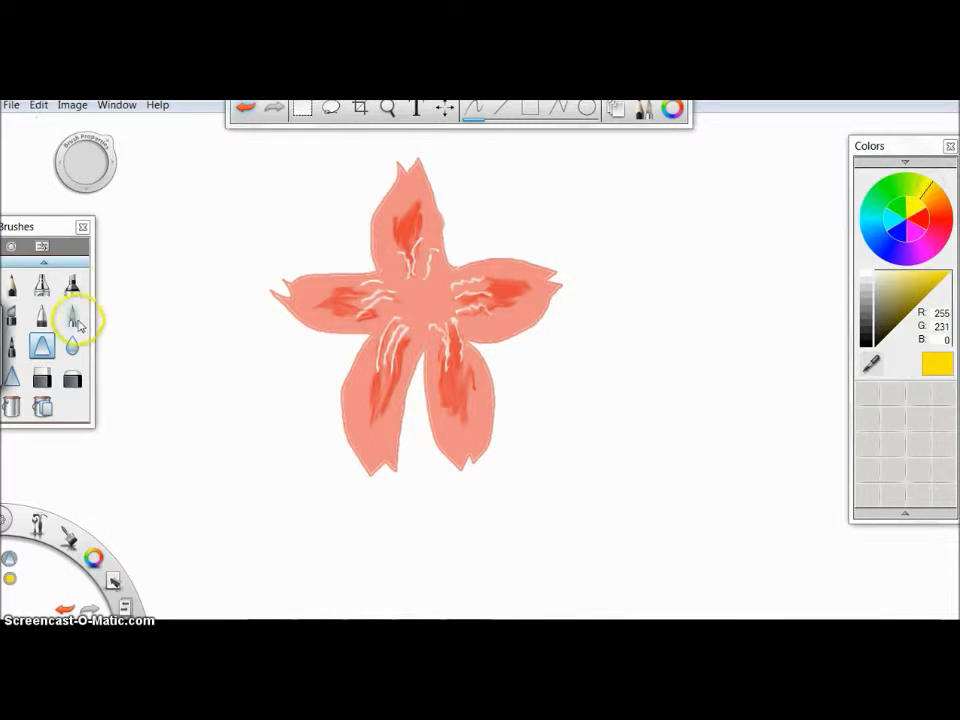
left_click_drag(440, 289, 465, 296)
left_click(412, 328)
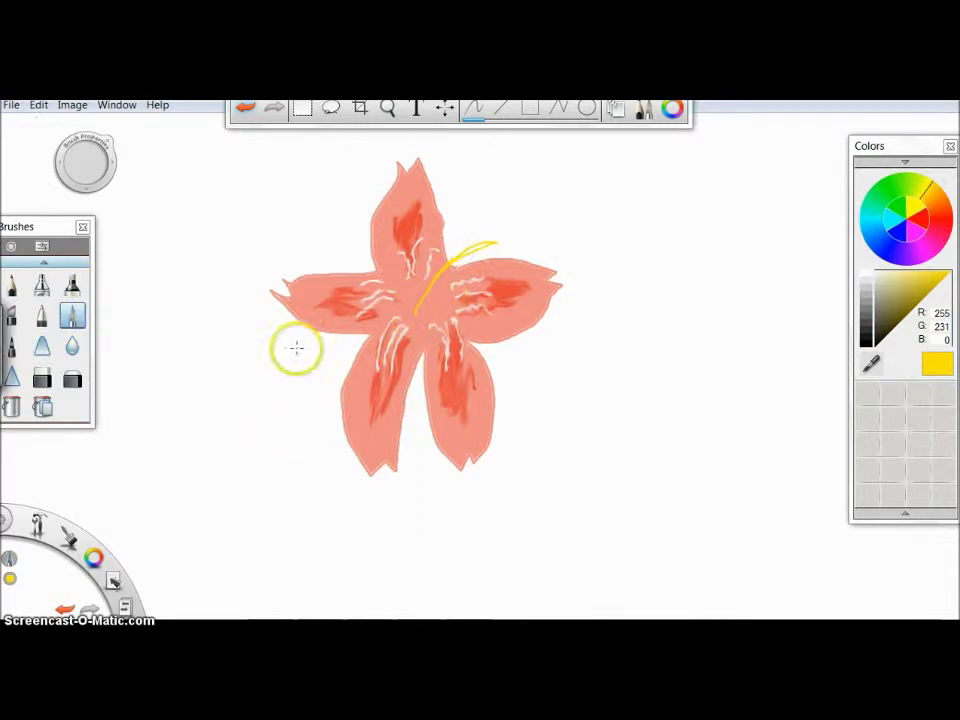
left_click_drag(490, 240, 445, 265)
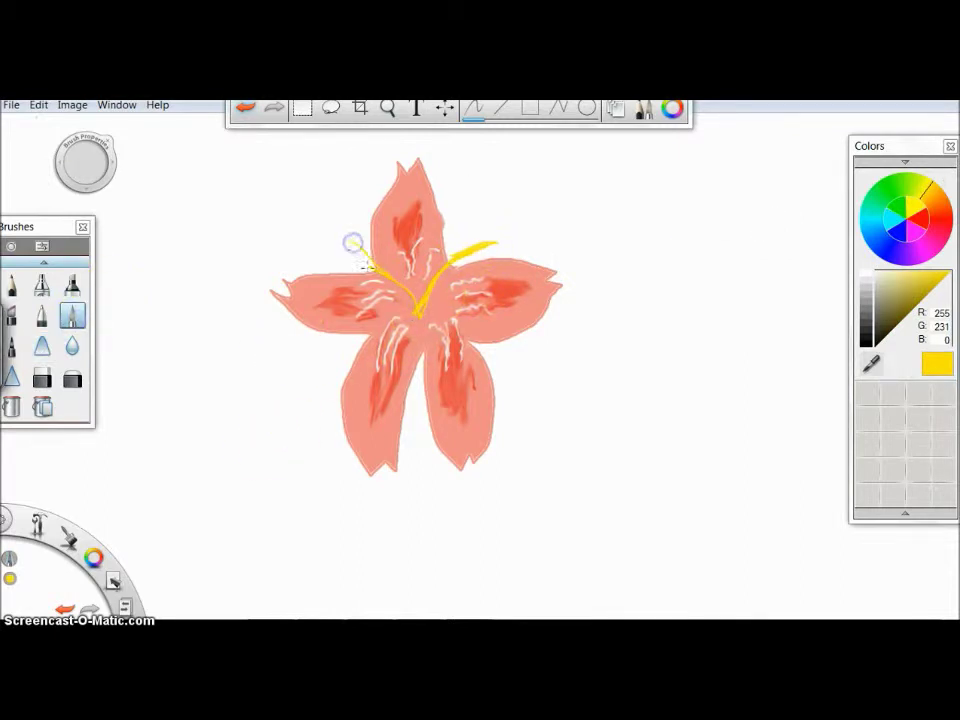
left_click_drag(349, 240, 392, 283)
key("ctrl+z")
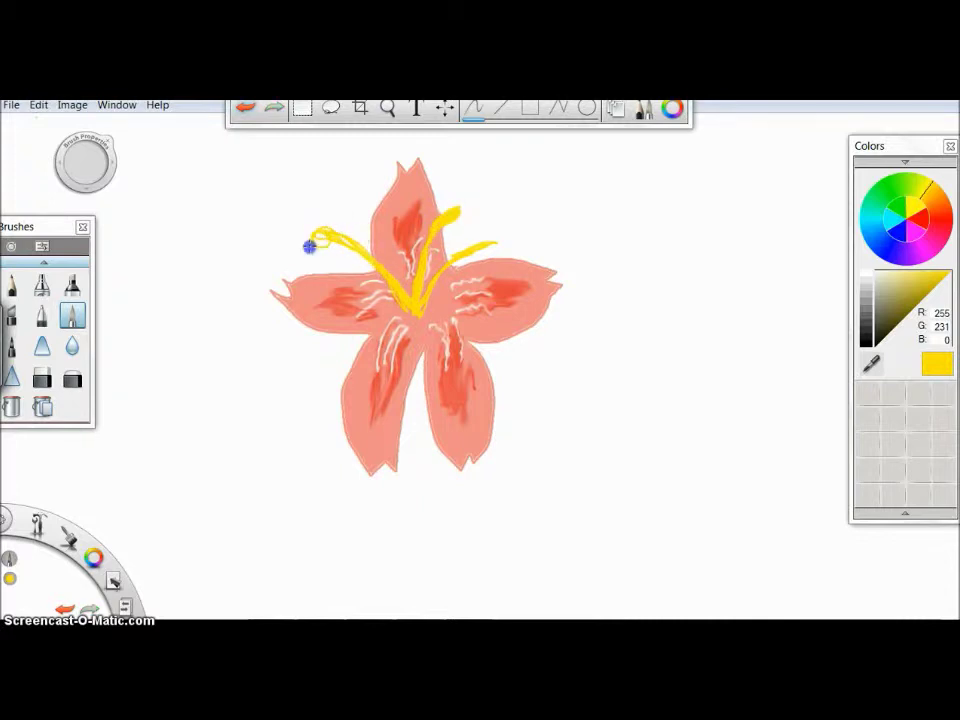
left_click_drag(317, 241, 326, 238)
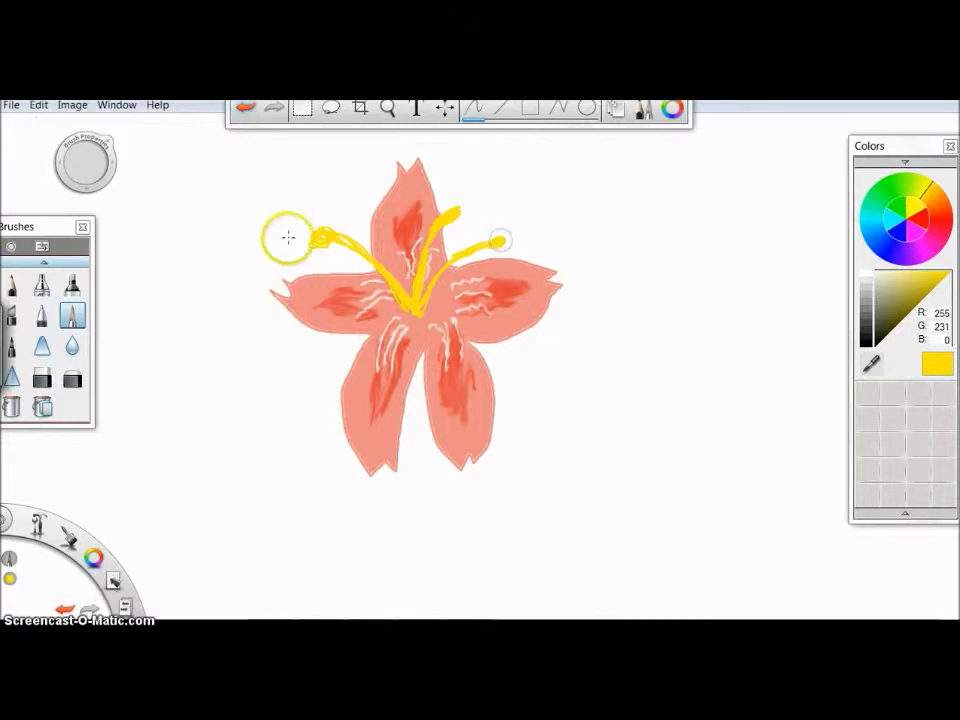
Draw a jagged-tipped leaf below the flower's right petal in bright green (RGB 0, 255, 2) and fill it with the same colour
left_click(874, 200)
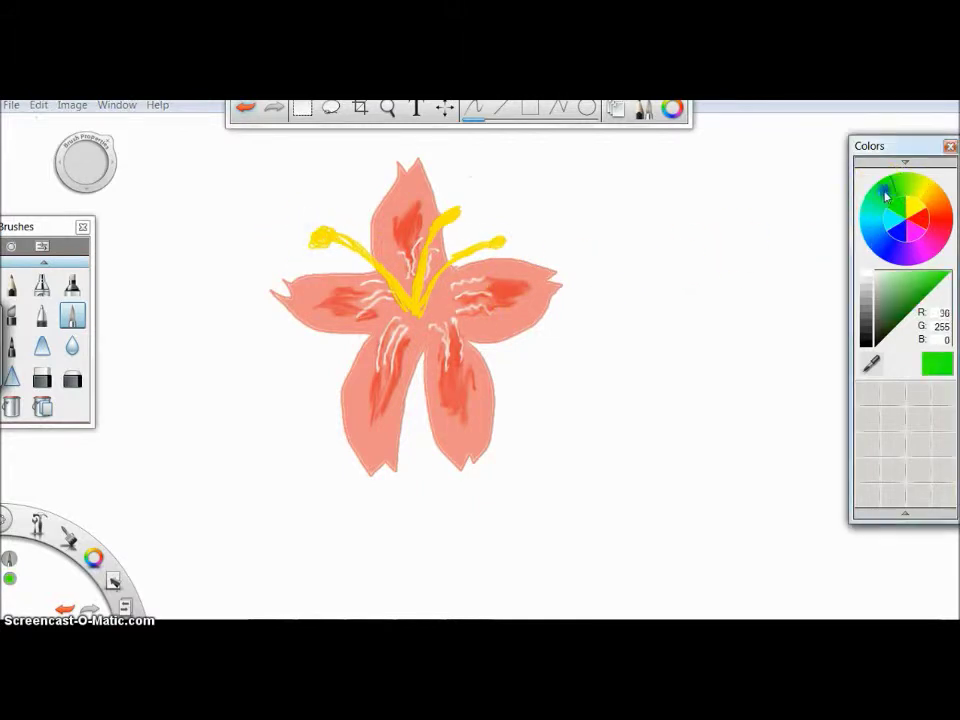
left_click_drag(537, 329, 570, 372)
left_click_drag(574, 431, 568, 467)
mouse_move(497, 375)
left_mouse_down()
mouse_move(528, 467)
mouse_move(568, 489)
left_mouse_up()
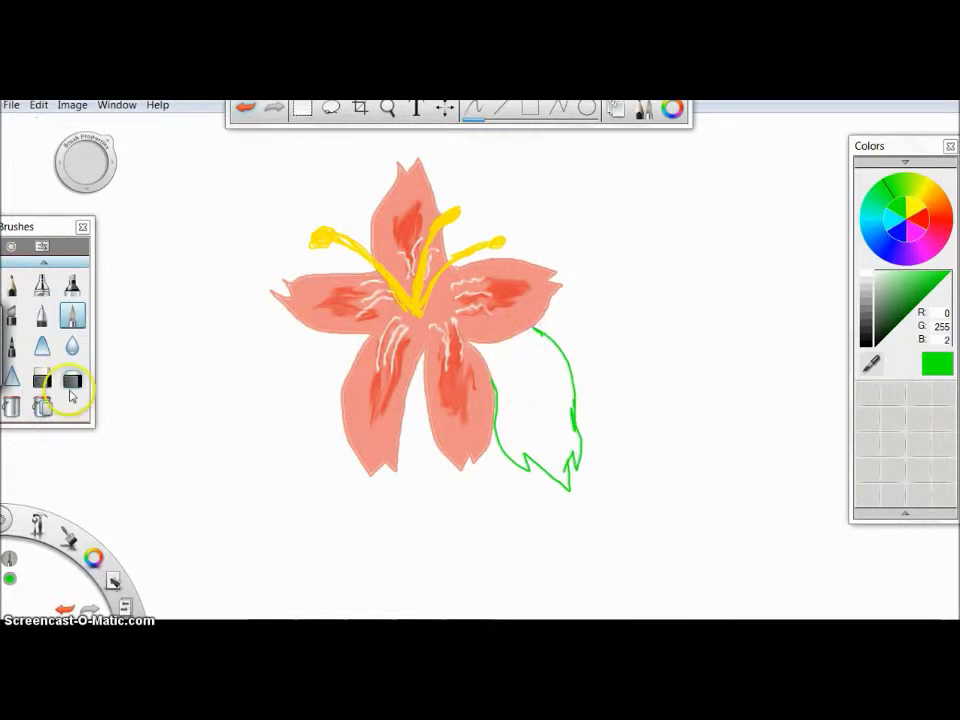
left_click(42, 405)
left_click(535, 400)
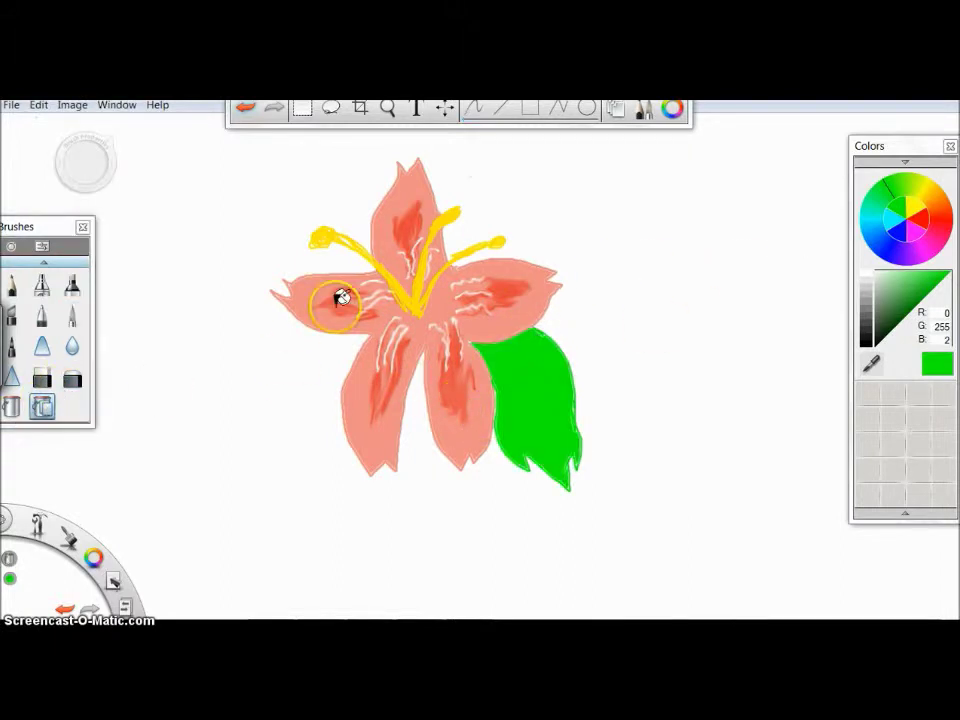
Paint a lighter green streak (RGB 77, 220, 78) down the middle of the leaf and smudge it along its length
left_click(72, 316)
left_click(930, 286)
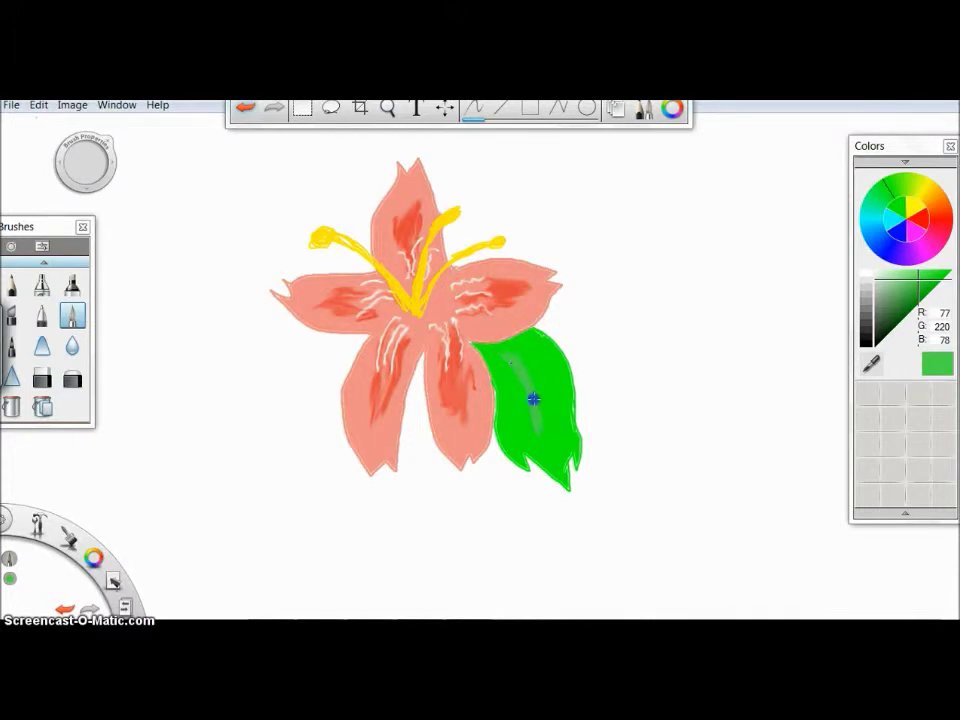
left_click(42, 346)
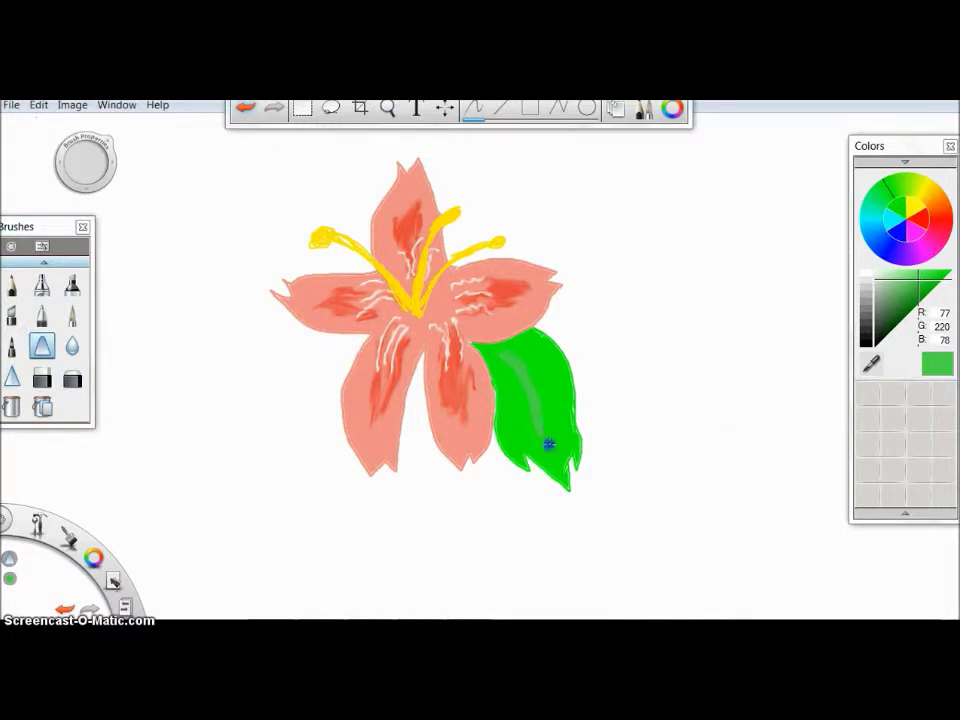
Fill the white background around the flower with turquoise (RGB 77, 220, 211)
left_click(872, 213)
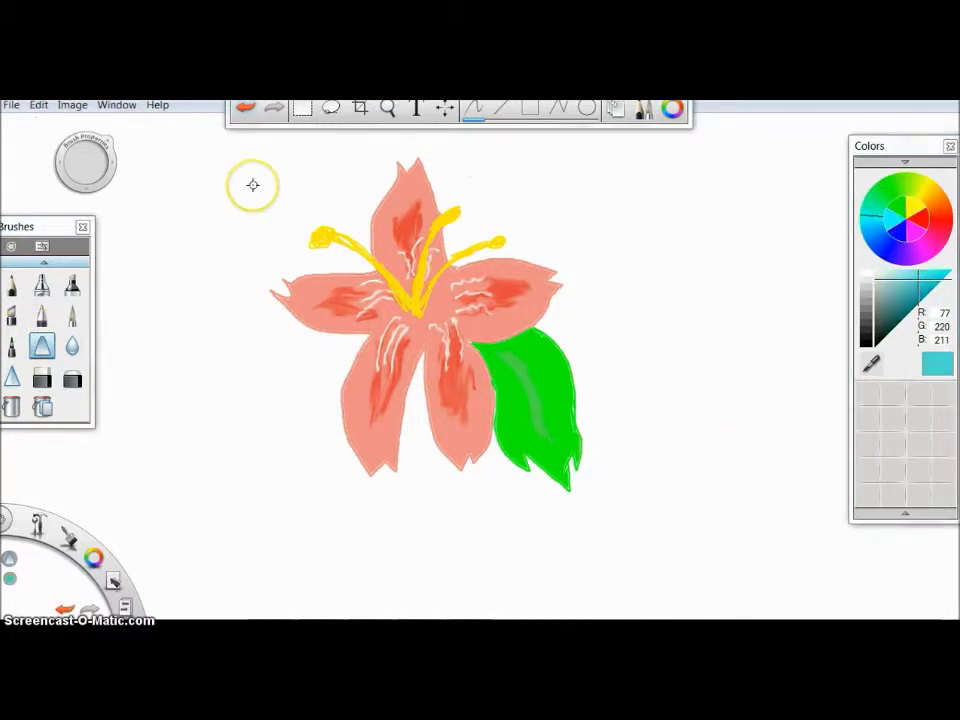
left_click(42, 406)
left_click(228, 391)
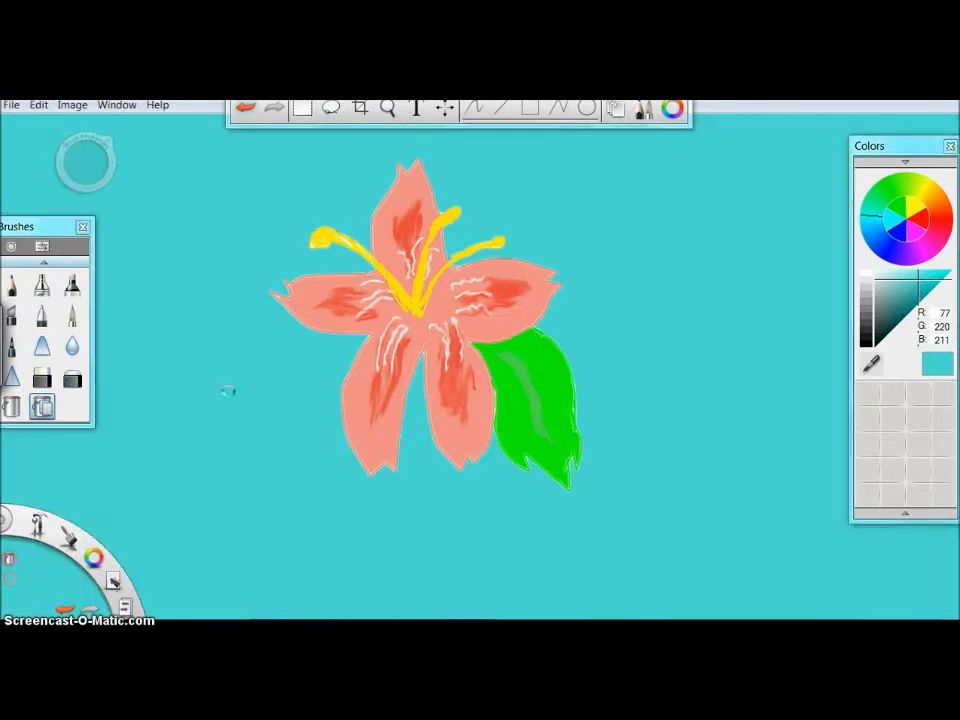
Scribble loose blue loops (RGB 77, 185, 220) over the turquoise background along both sides and beneath the flower
left_click(873, 230)
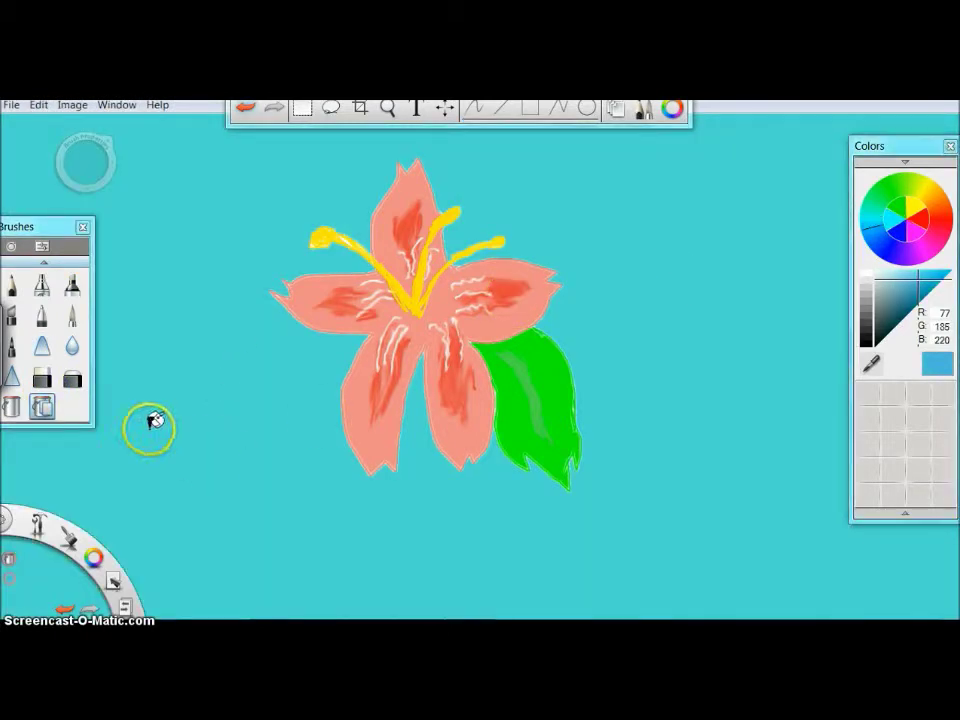
left_click(76, 321)
left_click_drag(652, 203, 775, 212)
left_click_drag(721, 504, 706, 508)
left_click_drag(207, 199, 164, 217)
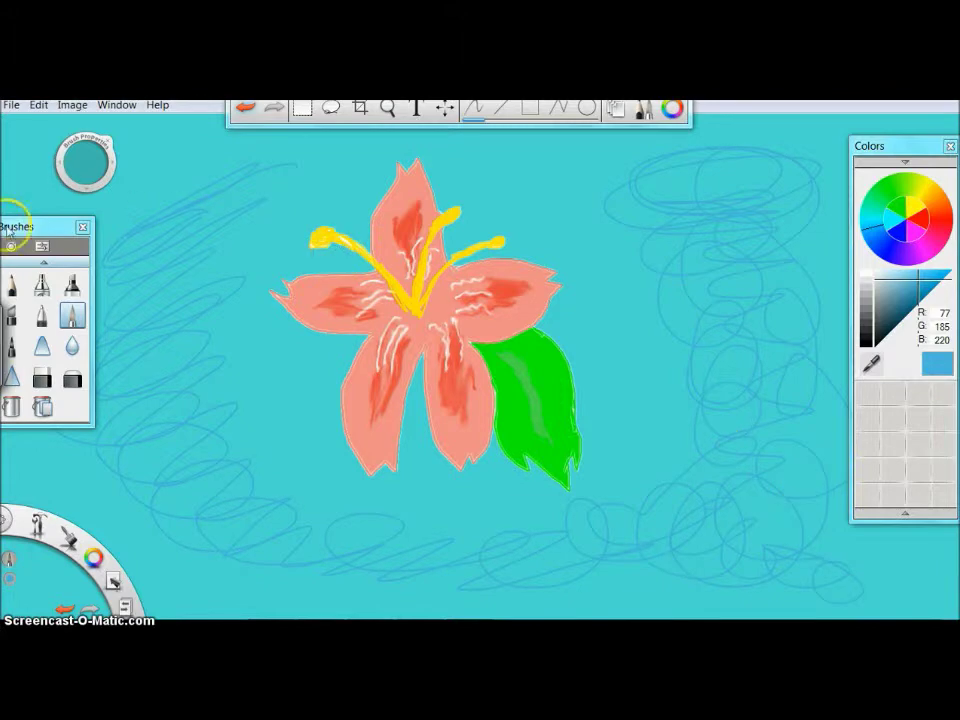
Smudge the scribbled blue loops along the sides and beneath the flower into the turquoise background
left_click(42, 346)
mouse_move(85, 165)
left_mouse_down()
mouse_move(68, 173)
mouse_move(84, 176)
left_mouse_up()
mouse_move(240, 271)
left_mouse_down()
mouse_move(250, 274)
mouse_move(104, 247)
left_mouse_up()
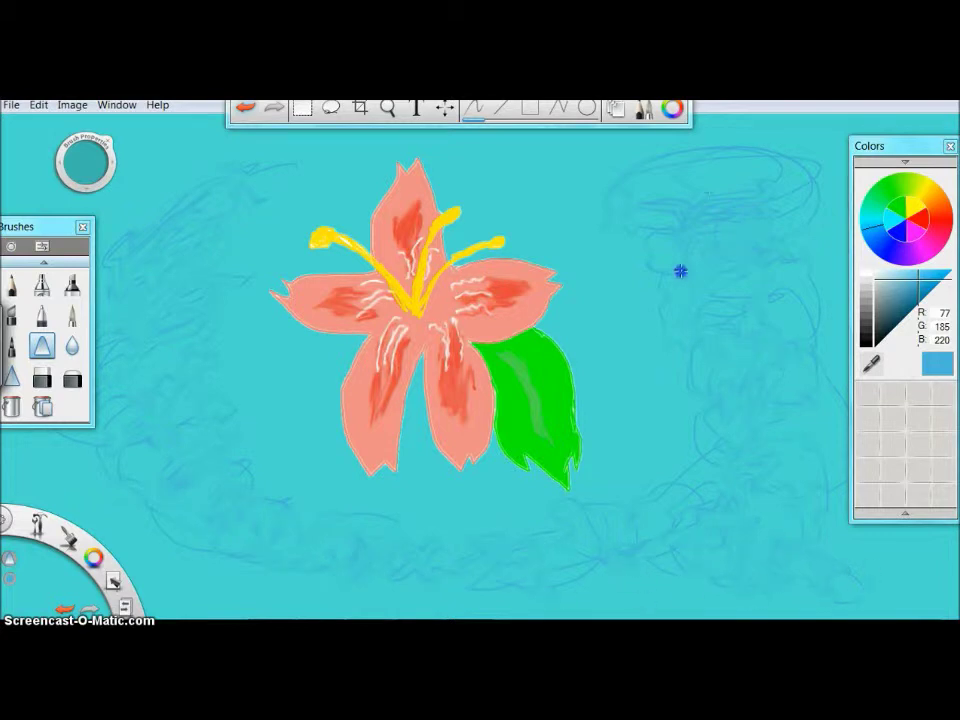
Paint a round yellow sun (RGB 220, 215, 77) in the sky to the flower's upper right and fill it in
left_click(930, 182)
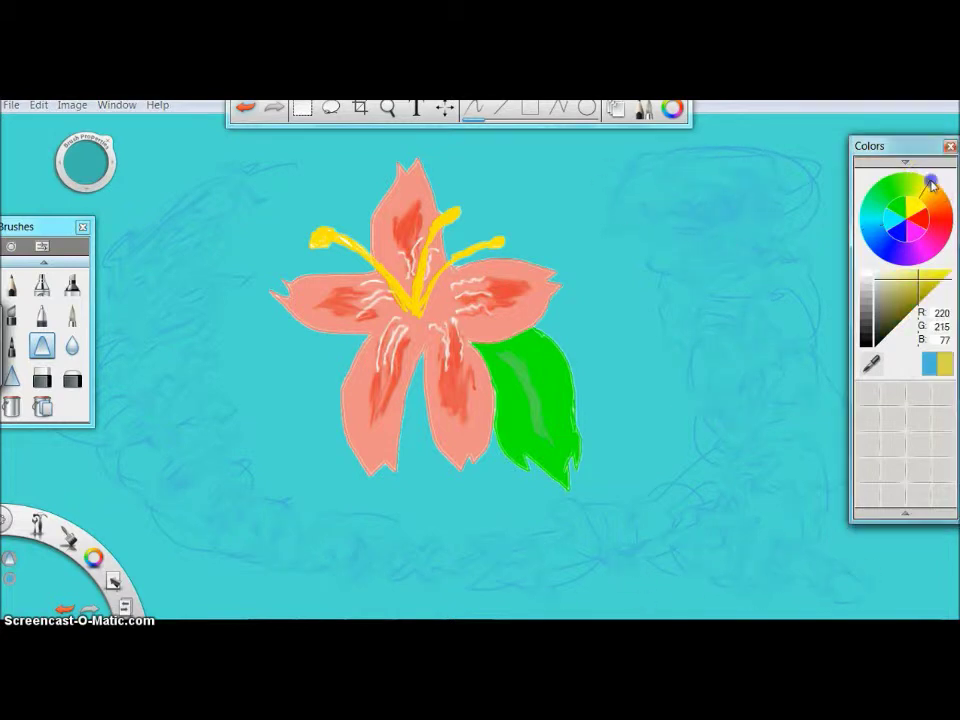
left_click(72, 315)
left_click_drag(590, 190, 570, 167)
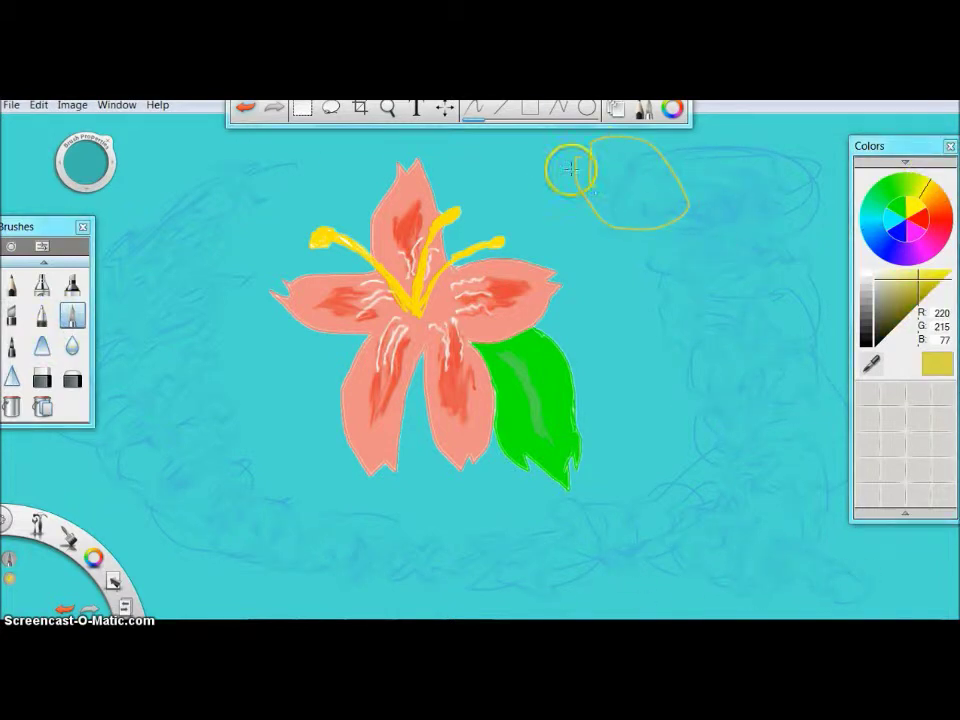
mouse_move(608, 151)
left_mouse_down()
mouse_move(617, 205)
mouse_move(643, 165)
mouse_move(649, 193)
mouse_move(647, 156)
mouse_move(651, 212)
mouse_move(609, 204)
mouse_move(651, 201)
mouse_move(664, 167)
mouse_move(685, 201)
mouse_move(645, 150)
mouse_move(634, 197)
mouse_move(652, 209)
mouse_move(638, 152)
mouse_move(551, 199)
left_mouse_up()
left_click(11, 406)
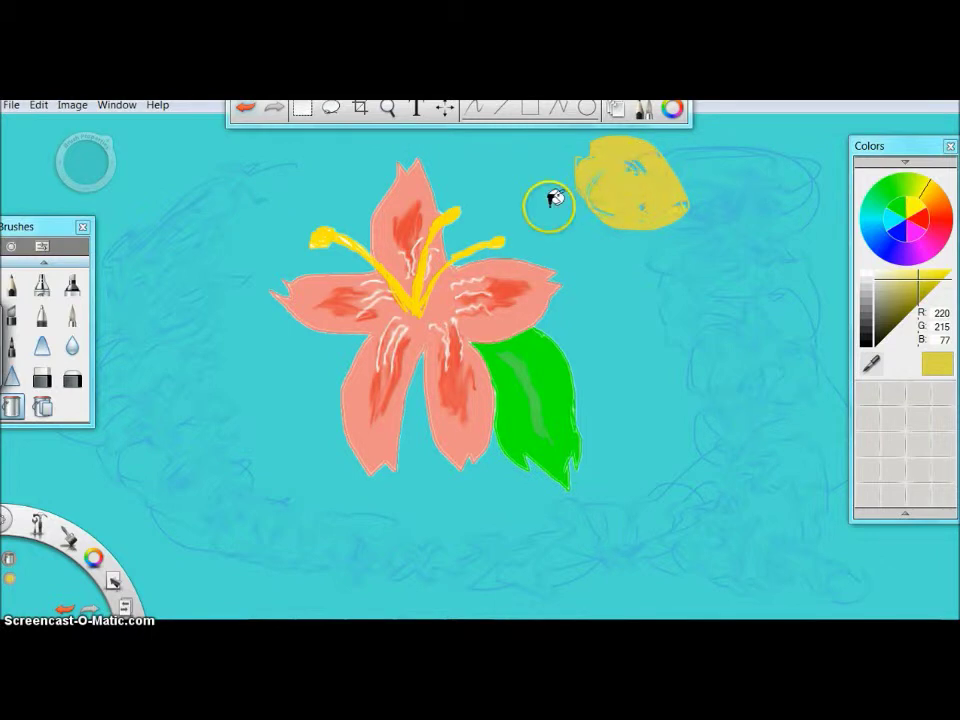
Add white highlights (RGB 255, 255, 255) to the sun, smudge them in and soften its edges with the blur brush
left_click(868, 272)
left_click(72, 315)
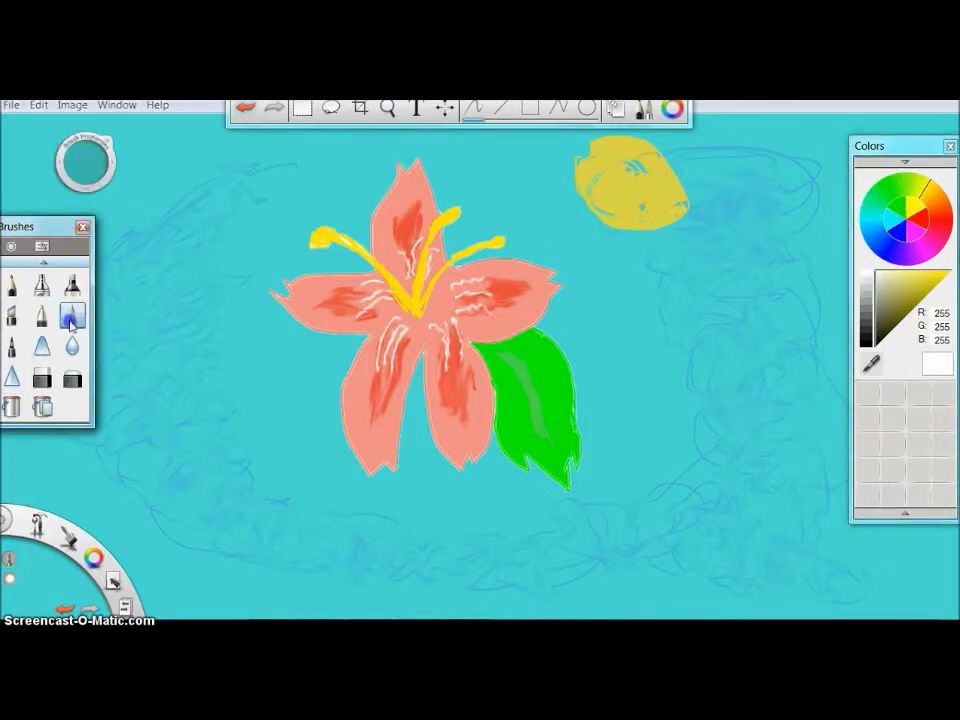
mouse_move(679, 205)
left_mouse_down()
mouse_move(611, 191)
mouse_move(650, 200)
mouse_move(662, 178)
mouse_move(677, 184)
mouse_move(647, 223)
mouse_move(583, 205)
mouse_move(628, 146)
mouse_move(602, 161)
mouse_move(585, 221)
mouse_move(626, 208)
mouse_move(611, 171)
mouse_move(669, 156)
mouse_move(611, 186)
mouse_move(640, 200)
left_mouse_up()
left_click(42, 346)
left_click(72, 345)
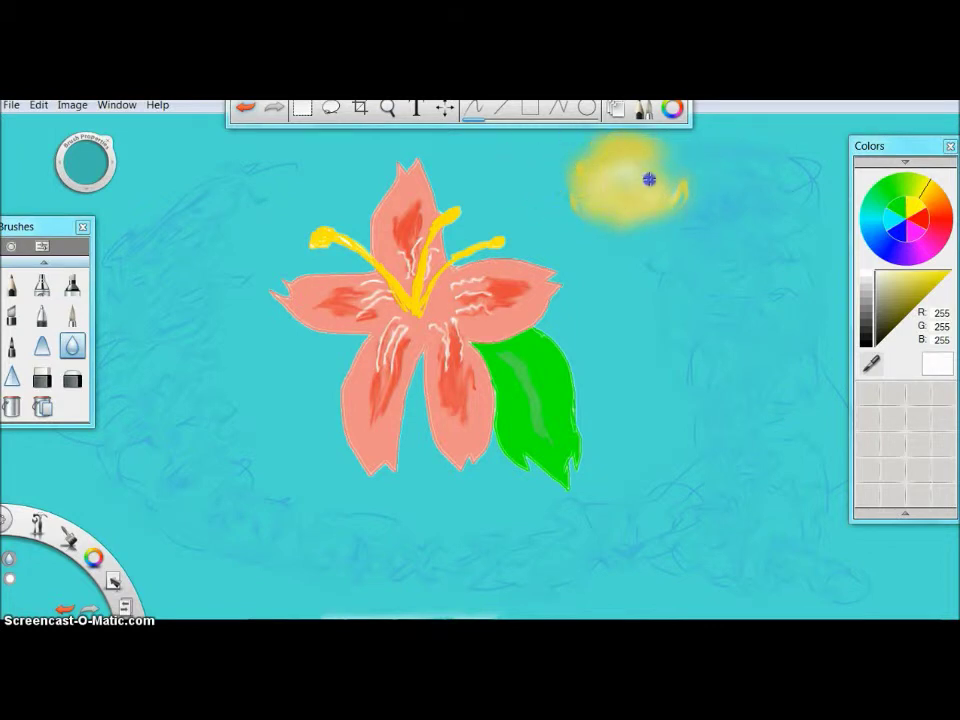
Hand-letter FLOWER beneath the flower with the marker brush in magenta (RGB 255, 0, 250) and add strokes below the lettering with another brush
left_click(72, 285)
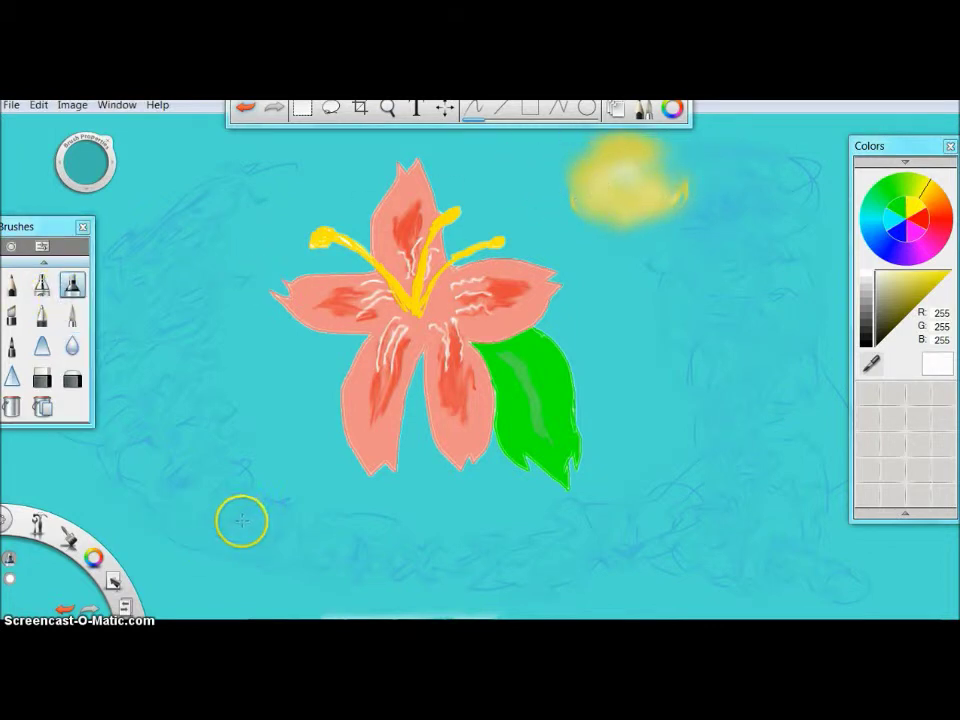
left_click(868, 214)
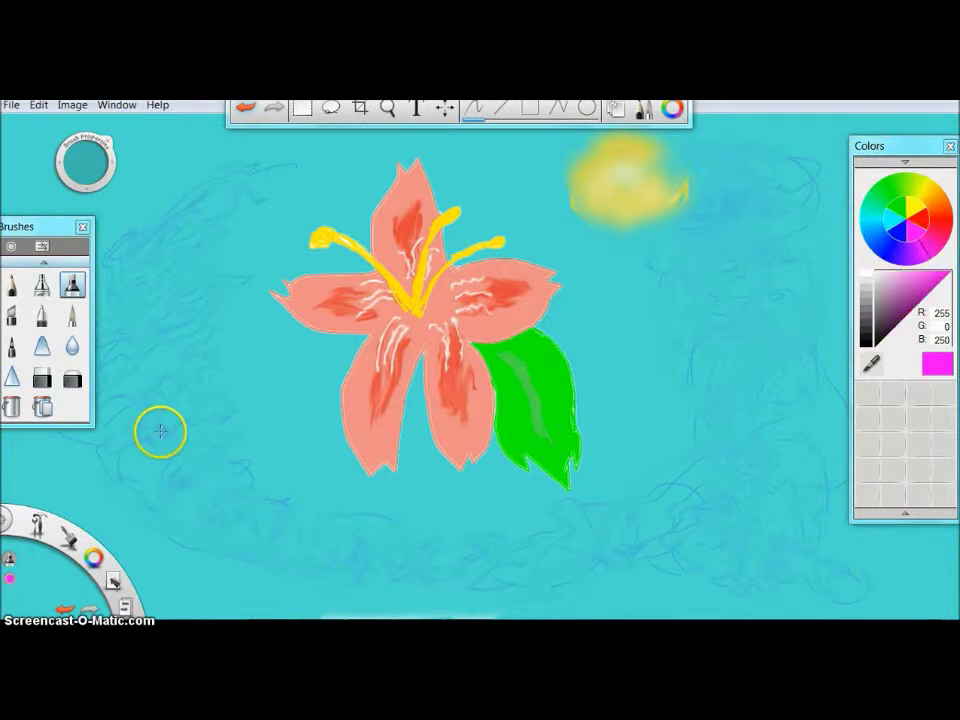
mouse_move(258, 504)
left_mouse_down()
mouse_move(349, 499)
mouse_move(274, 582)
left_mouse_up()
left_click_drag(268, 536, 302, 544)
mouse_move(351, 503)
left_mouse_down()
mouse_move(370, 563)
mouse_move(370, 524)
mouse_move(378, 575)
left_mouse_up()
left_click_drag(425, 500, 547, 505)
mouse_move(616, 500)
left_mouse_down()
mouse_move(612, 550)
mouse_move(610, 522)
left_mouse_up()
left_click_drag(632, 548, 676, 540)
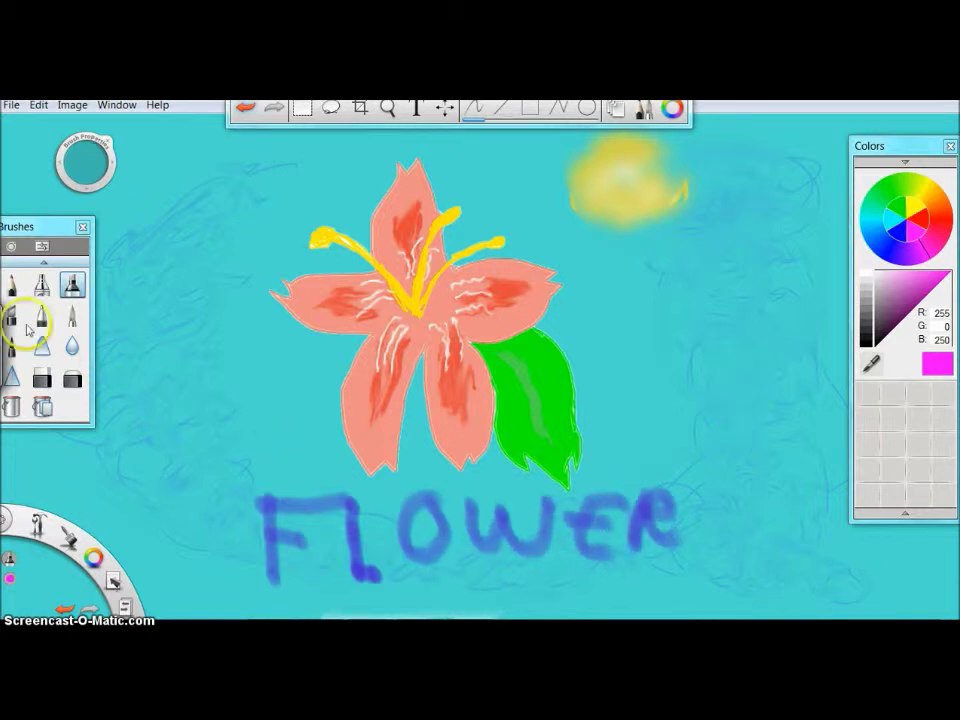
left_click(41, 316)
left_click_drag(416, 591, 415, 603)
mouse_move(587, 581)
left_mouse_down()
mouse_move(639, 568)
mouse_move(687, 575)
left_mouse_up()
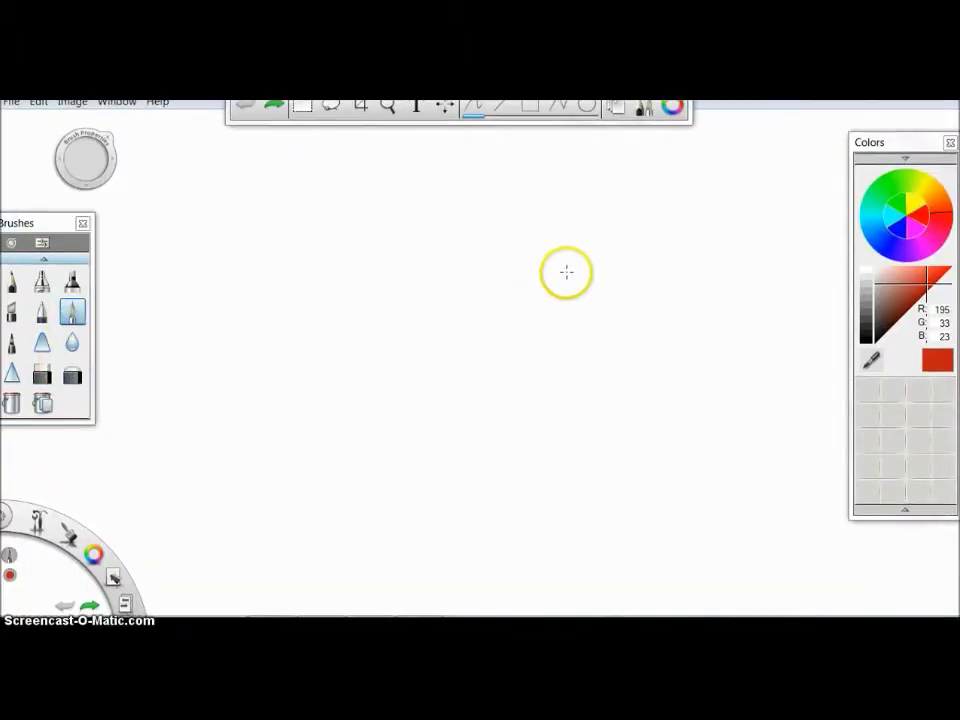
Draw three touching berries, two above one, in red (RGB 195, 33, 23) on the blank canvas and fill them with the same colour
left_click_drag(528, 250, 494, 271)
right_click(534, 250)
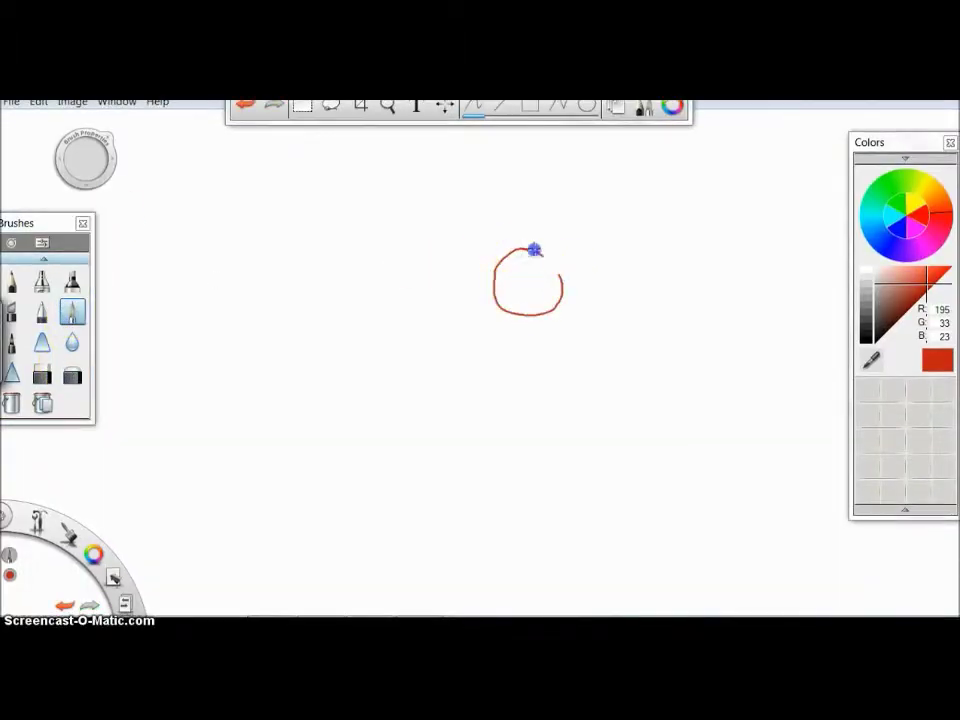
left_click_drag(500, 262, 488, 251)
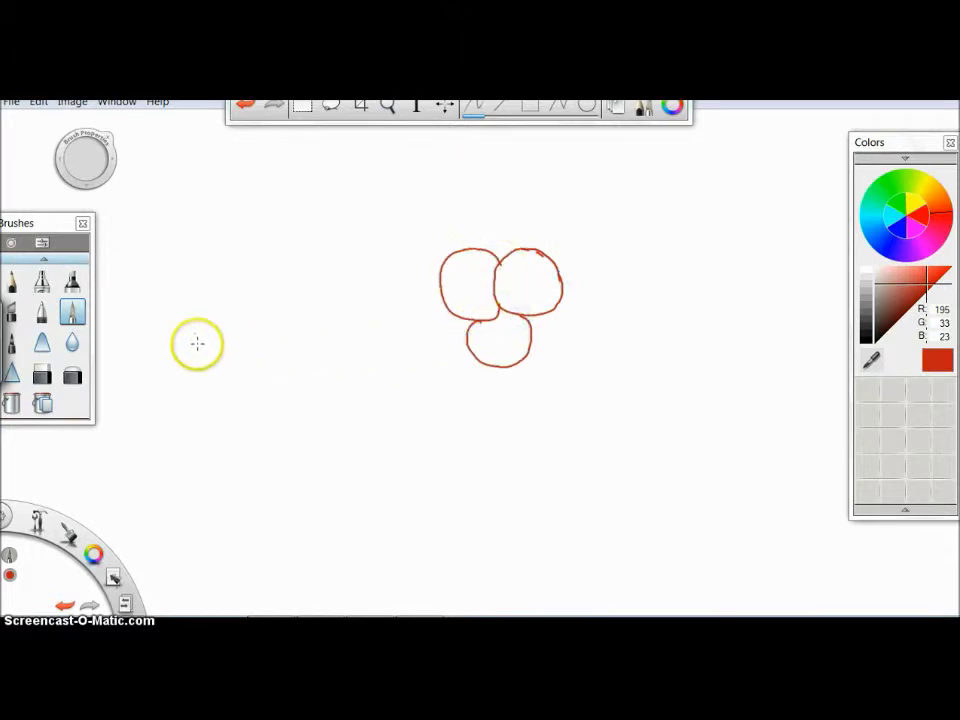
left_click(11, 402)
left_click(468, 284)
left_click(530, 280)
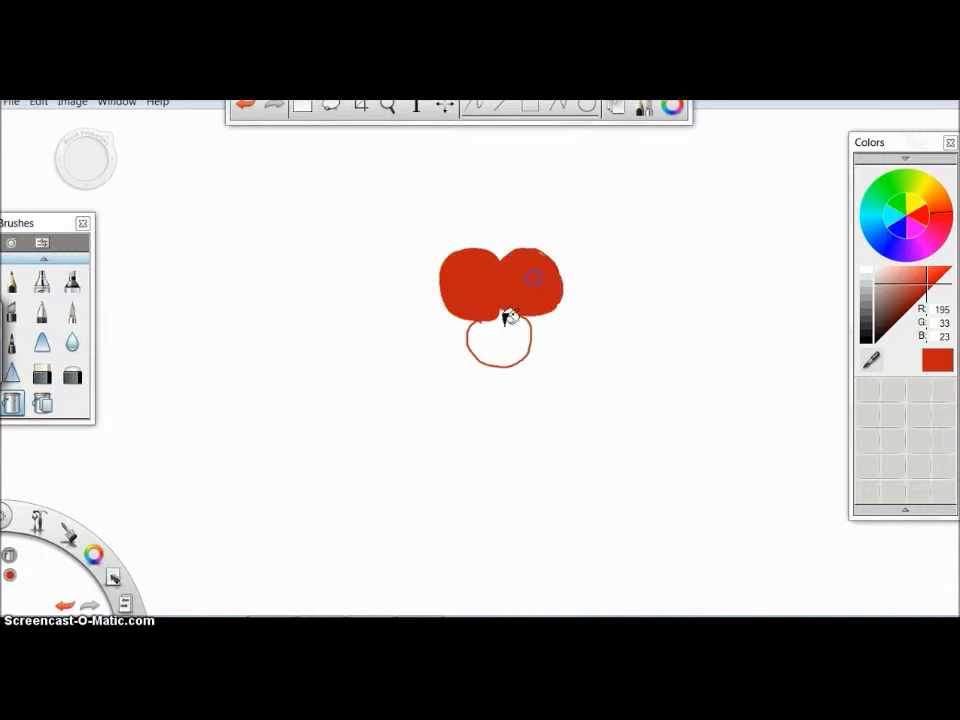
left_click(503, 330)
Shade the seams between the berries and their outer edges with darker red strokes (RGB 162, 27, 19)
left_click_drag(910, 278, 918, 294)
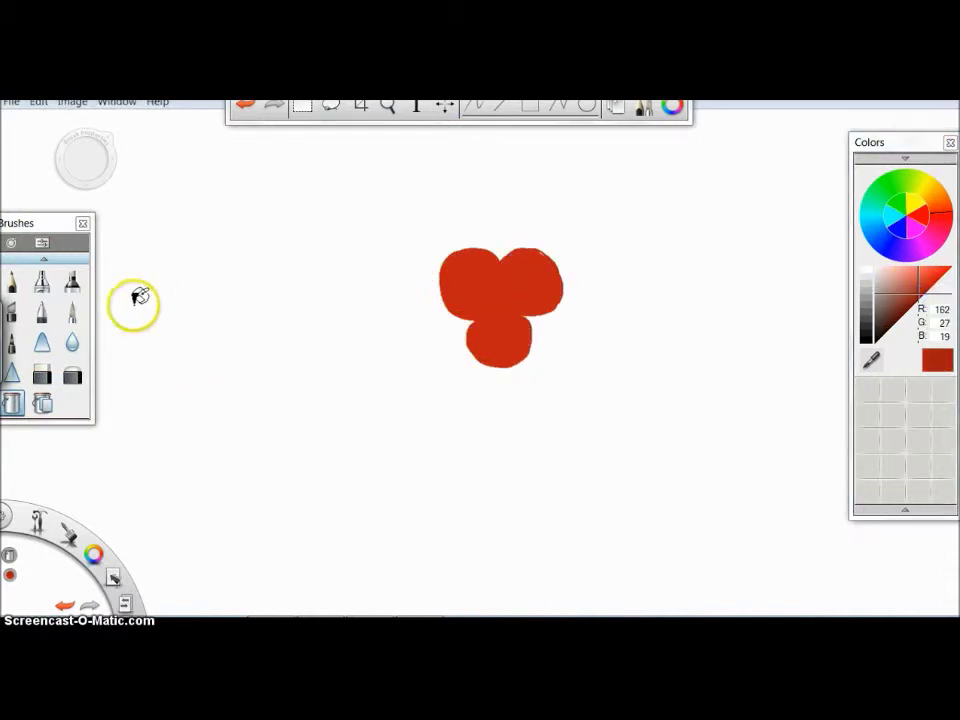
left_click(72, 312)
left_click_drag(500, 310, 500, 288)
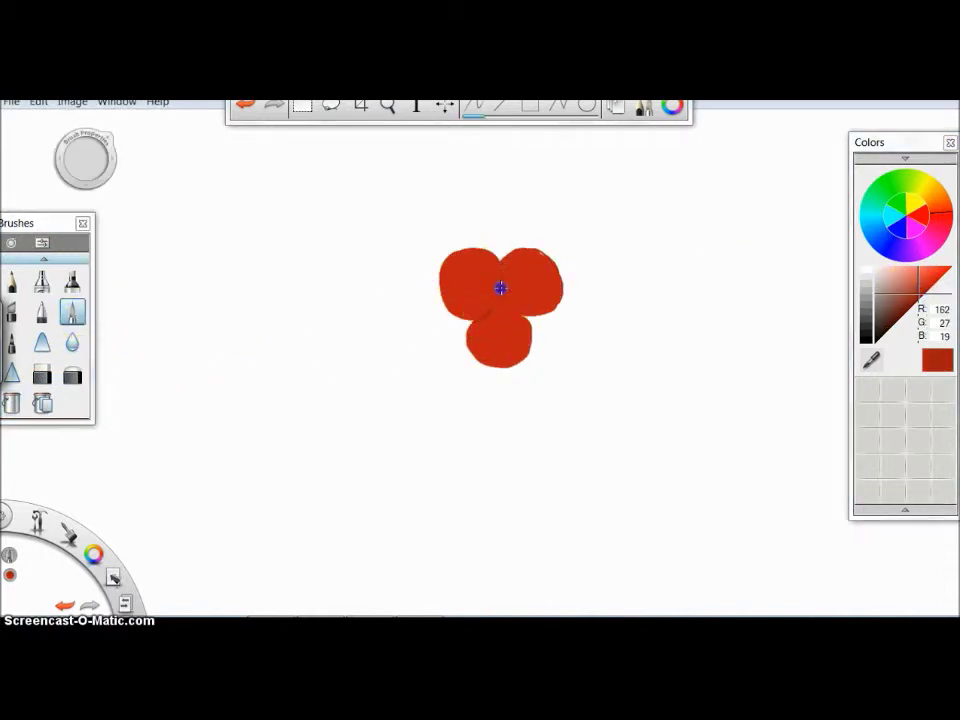
key("ctrl+z")
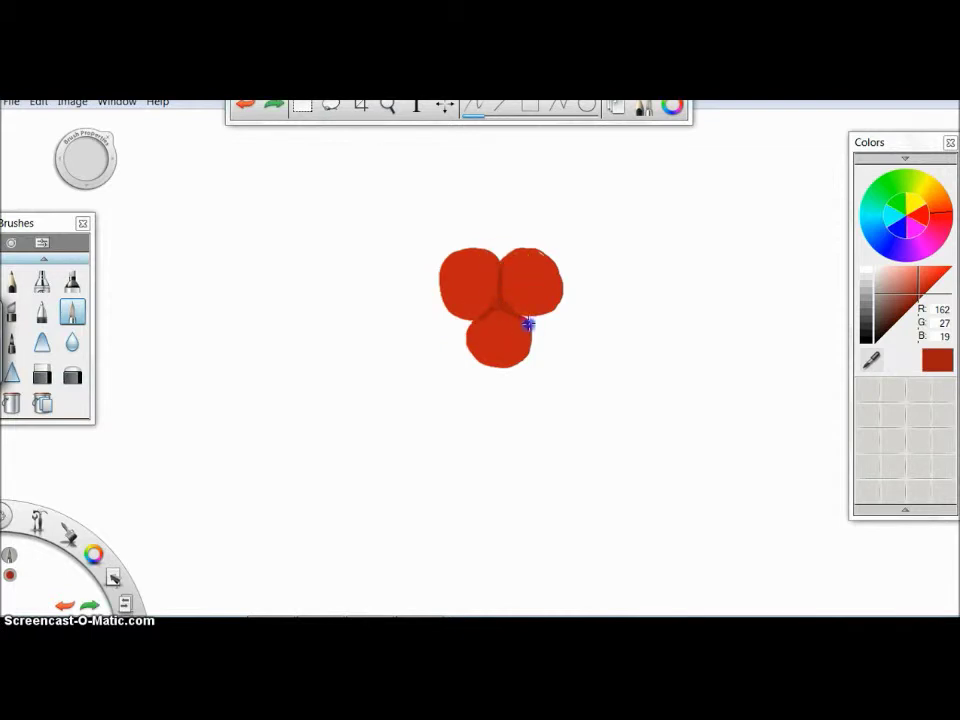
left_click_drag(523, 325, 555, 295)
left_click_drag(464, 291, 459, 318)
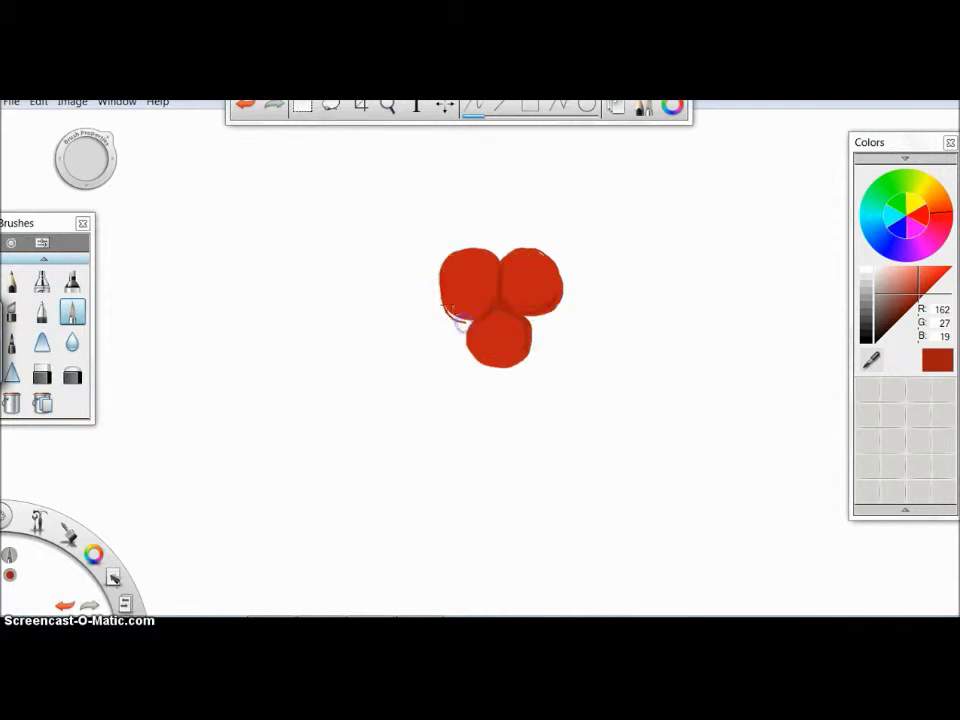
left_click(540, 255)
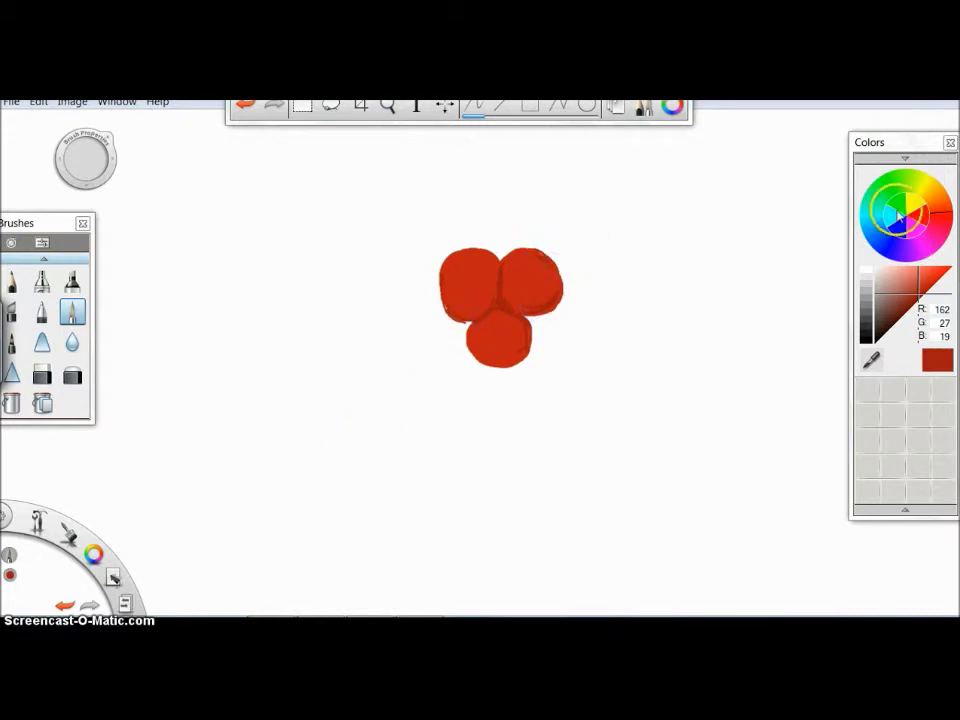
Outline three jagged leaves around the berries, one above and one on each lower side, in green (RGB 56, 162, 82)
left_click(896, 206)
left_click(908, 295)
left_click_drag(560, 306, 583, 316)
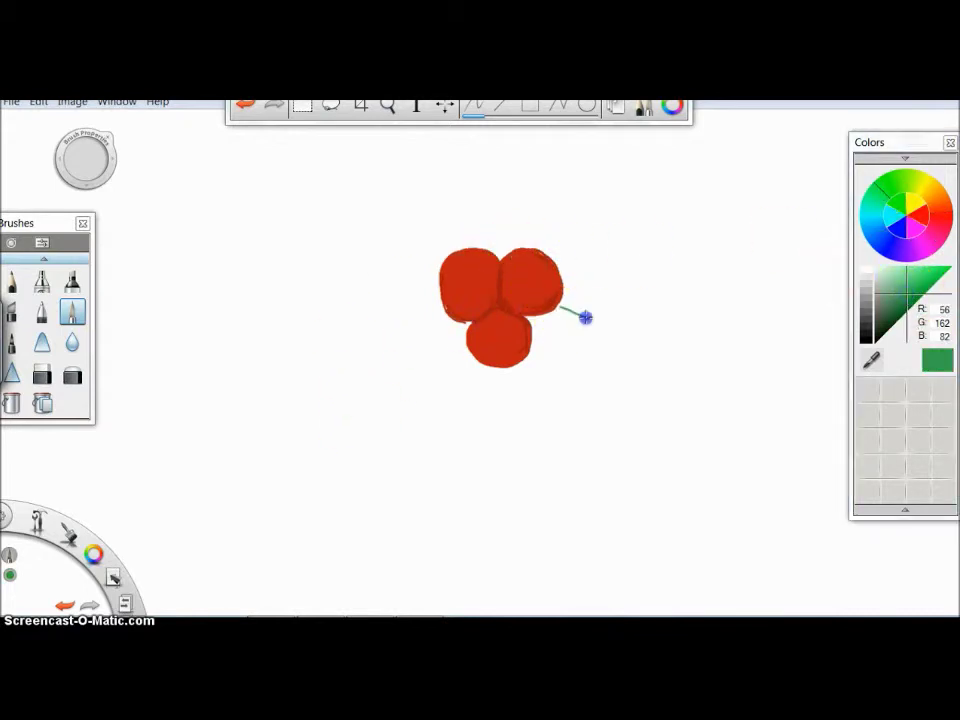
left_click(433, 312)
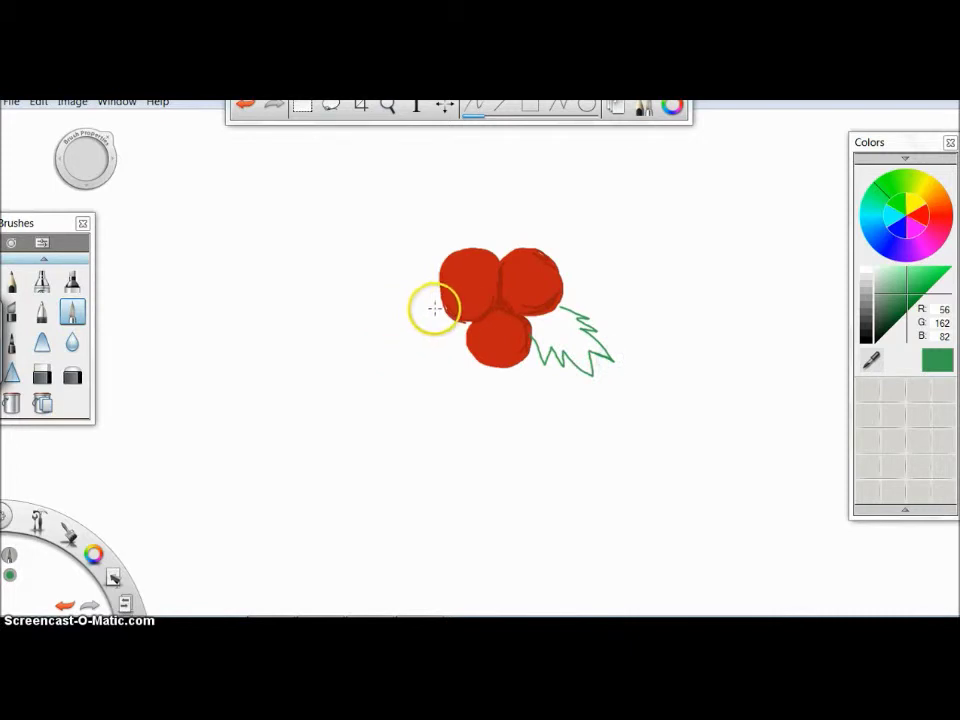
left_click_drag(452, 358, 469, 333)
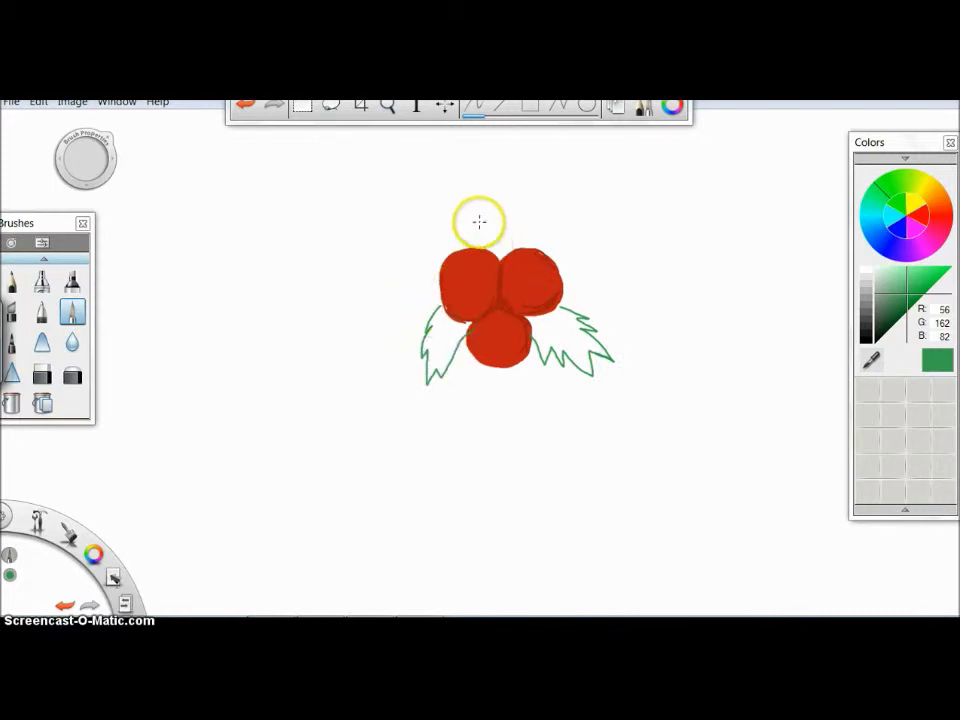
Fill all three leaves with the same green, undoing the misplaced fill beside the lower-right leaf before filling it again
left_click(11, 403)
left_click(505, 215)
left_click(449, 329)
left_click(551, 326)
key("ctrl+z")
left_click(72, 312)
left_click(11, 403)
left_click(575, 345)
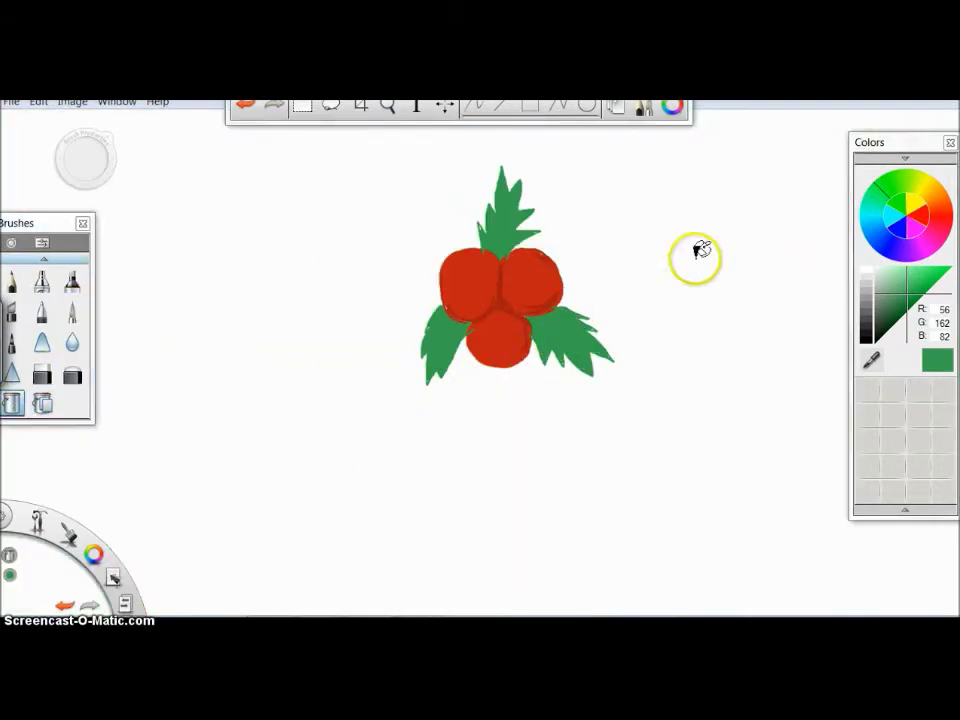
Outline a reindeer's head and antler to the lower left of the berries in brown (RGB 162, 106, 56)
left_click(945, 196)
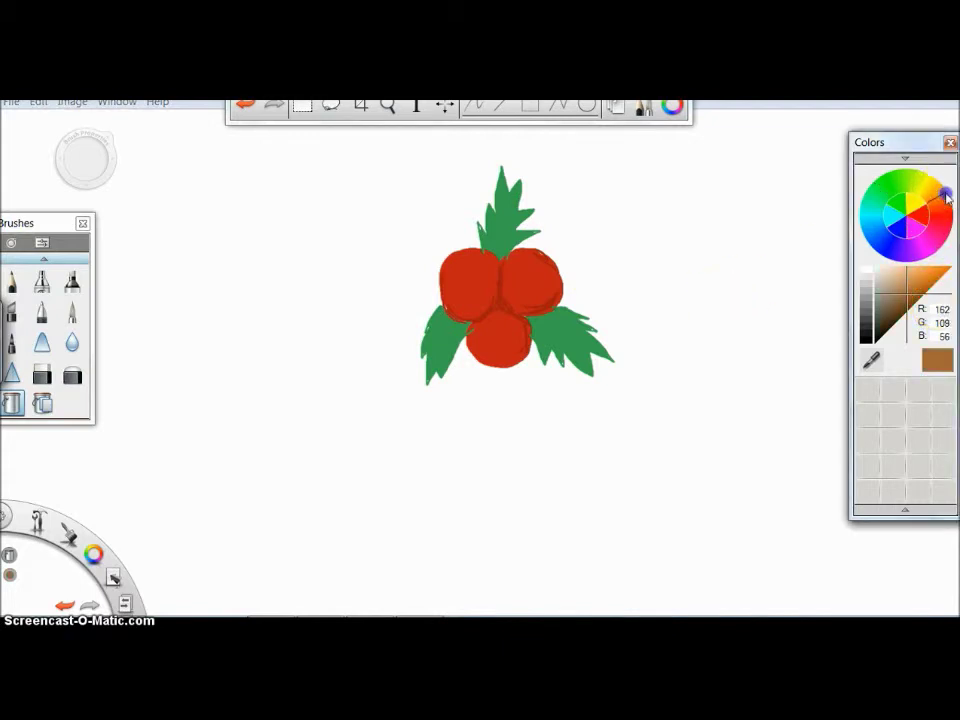
left_click(72, 312)
mouse_move(269, 410)
left_mouse_down()
mouse_move(247, 462)
mouse_move(294, 446)
left_mouse_up()
left_click_drag(266, 404, 264, 410)
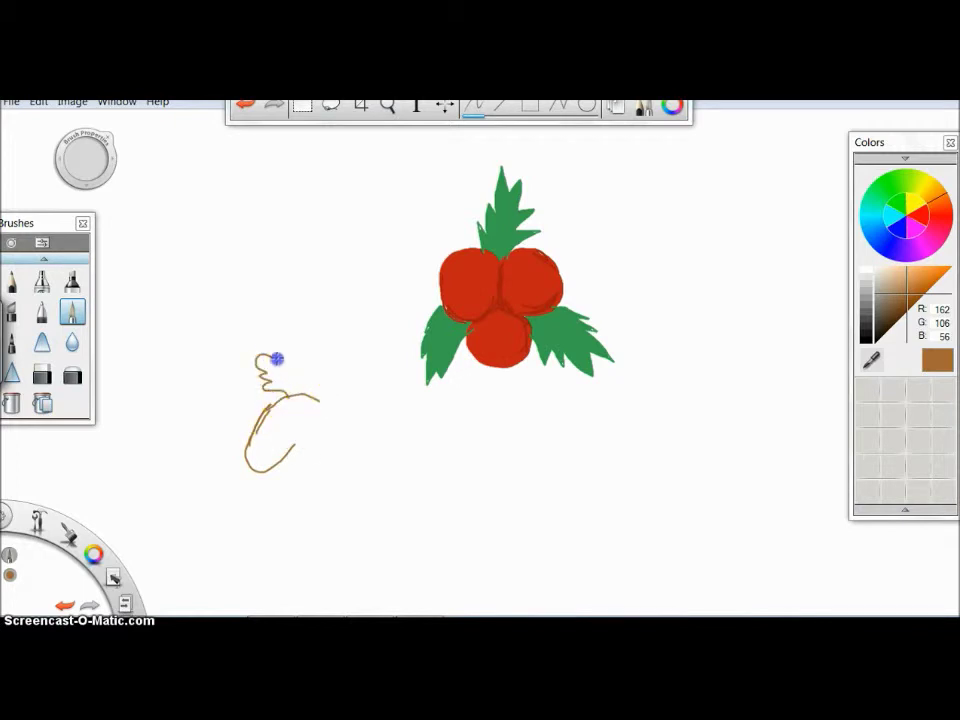
Complete the reindeer's antler and draw its eye, front legs, back, tail, hind legs and belly
mouse_move(293, 401)
left_mouse_down()
mouse_move(276, 352)
mouse_move(324, 416)
mouse_move(272, 421)
mouse_move(294, 384)
mouse_move(298, 395)
mouse_move(261, 462)
mouse_move(254, 456)
mouse_move(292, 426)
mouse_move(286, 421)
mouse_move(311, 523)
left_mouse_up()
left_click(285, 424)
left_click(313, 523)
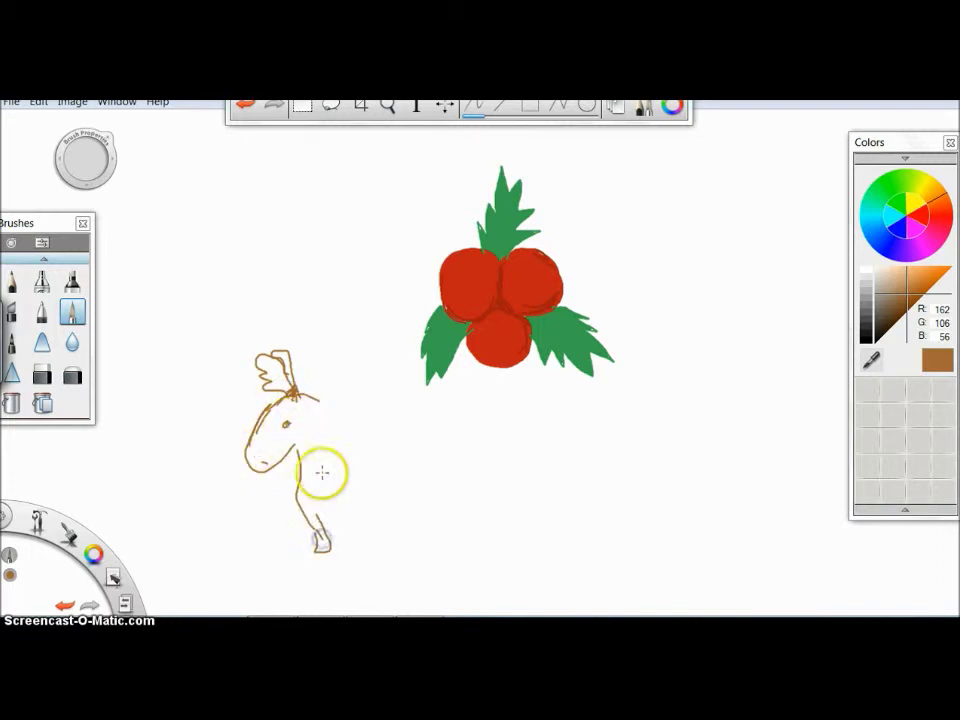
left_click_drag(314, 399, 334, 434)
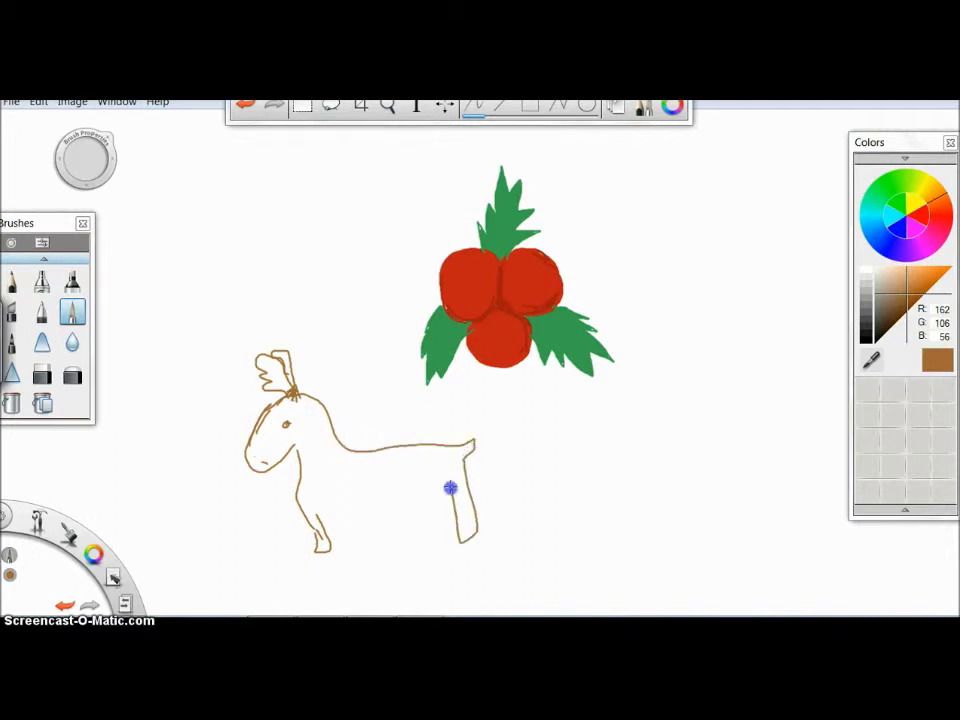
left_click_drag(441, 497, 366, 508)
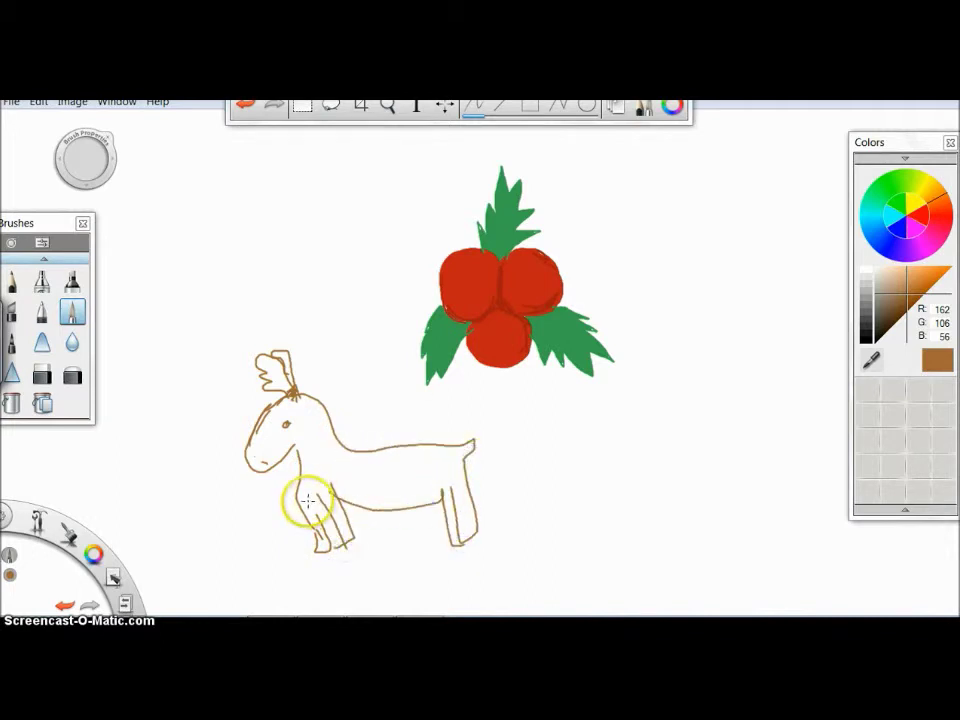
Erase the reindeer's front legs, redraw them straighter and add hoof lines across the front and hind legs
left_click(72, 375)
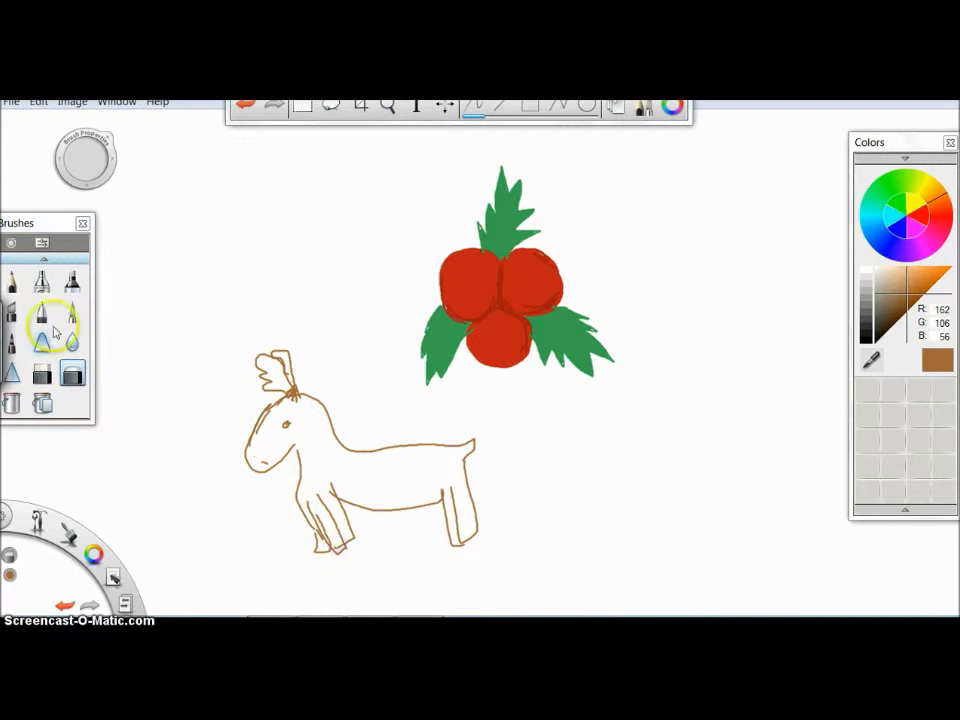
left_click(42, 375)
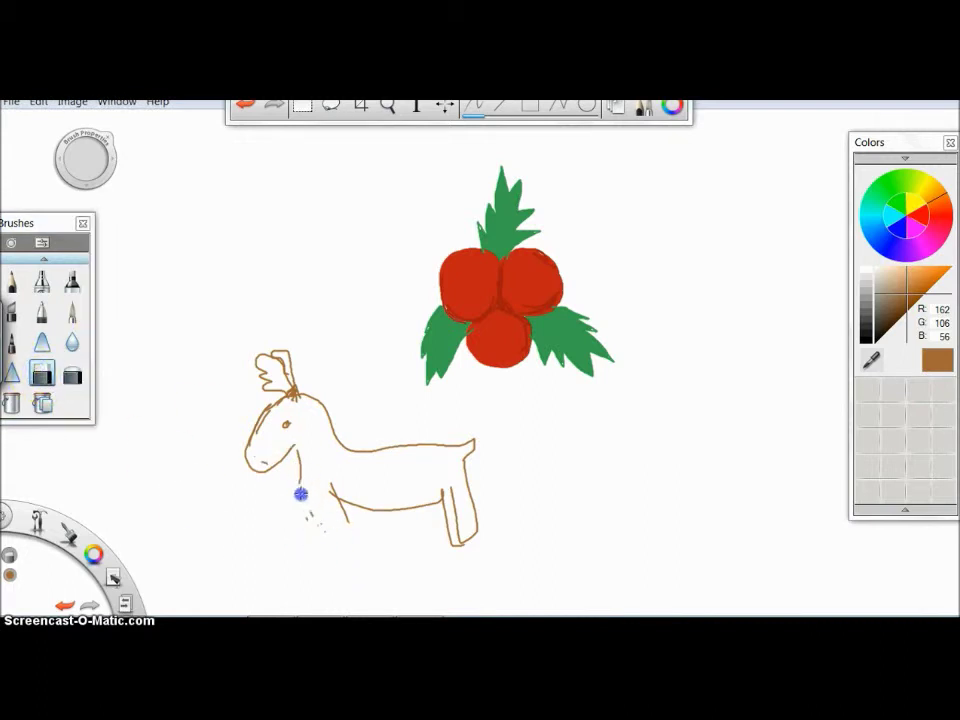
left_click(72, 312)
mouse_move(314, 495)
left_mouse_down()
mouse_move(328, 534)
mouse_move(314, 494)
mouse_move(348, 523)
mouse_move(318, 521)
left_mouse_up()
left_click_drag(450, 533, 480, 522)
Erase the stray line beside the reindeer's front leg, and draw an ear and round spots on its back
left_click(42, 375)
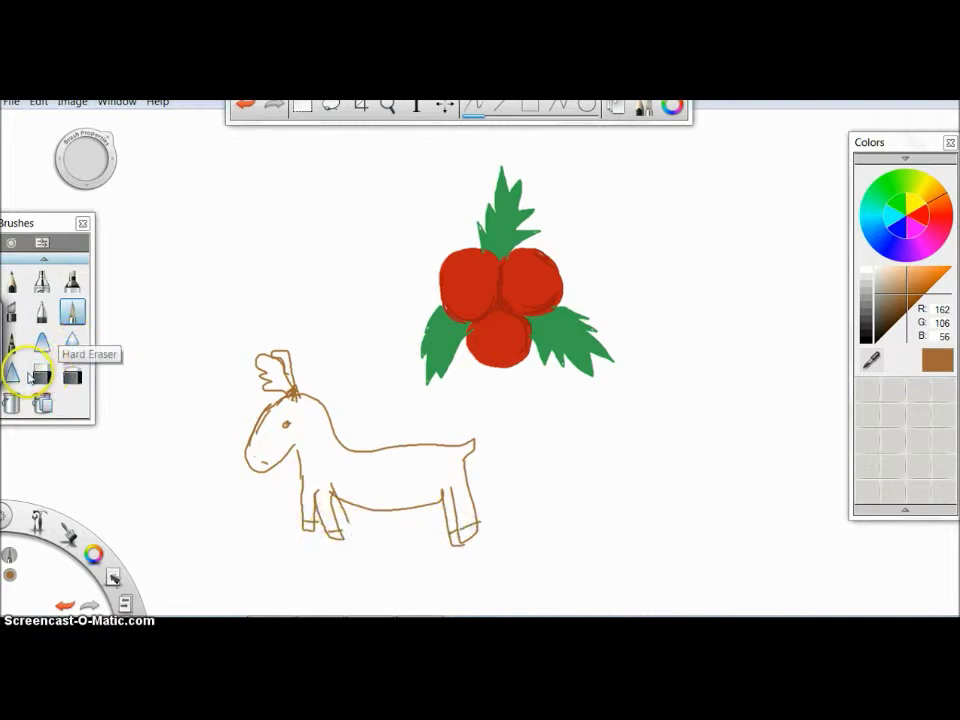
left_click(360, 514)
left_click(72, 312)
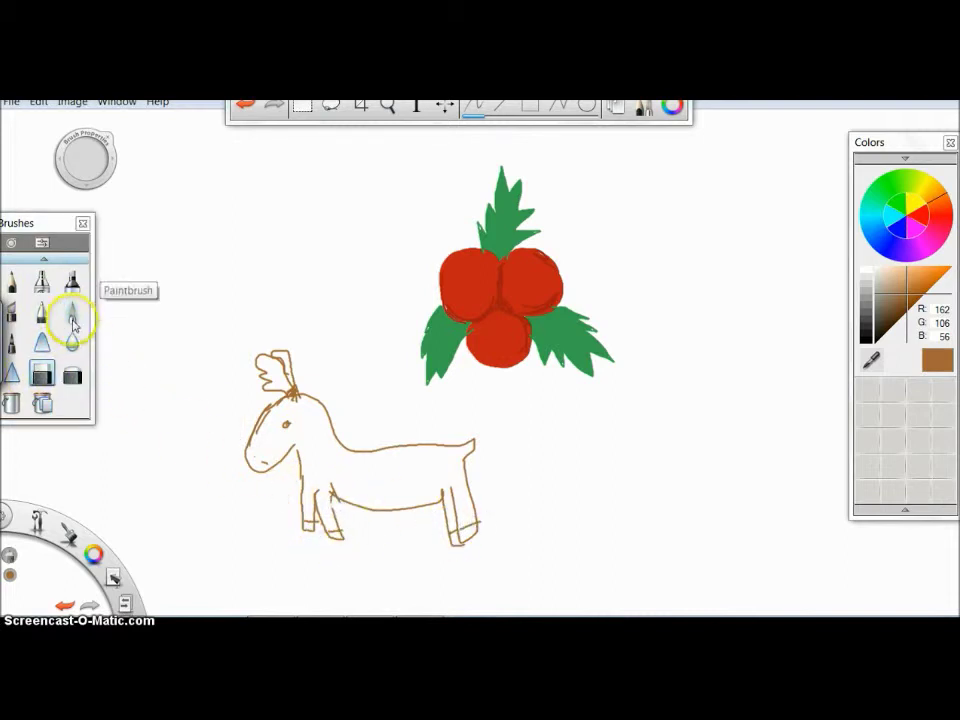
left_click(360, 474)
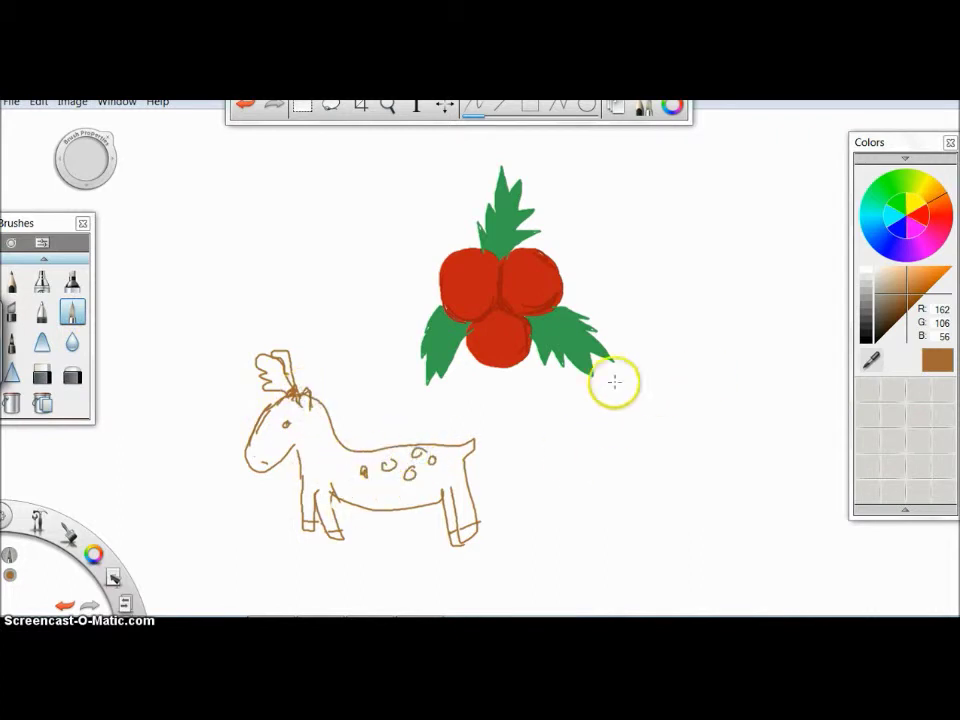
Outline a cat's head with two pointed ears to the right of the reindeer in orange (RGB 232, 163, 60)
left_click_drag(916, 282, 926, 267)
left_click_drag(661, 427, 686, 414)
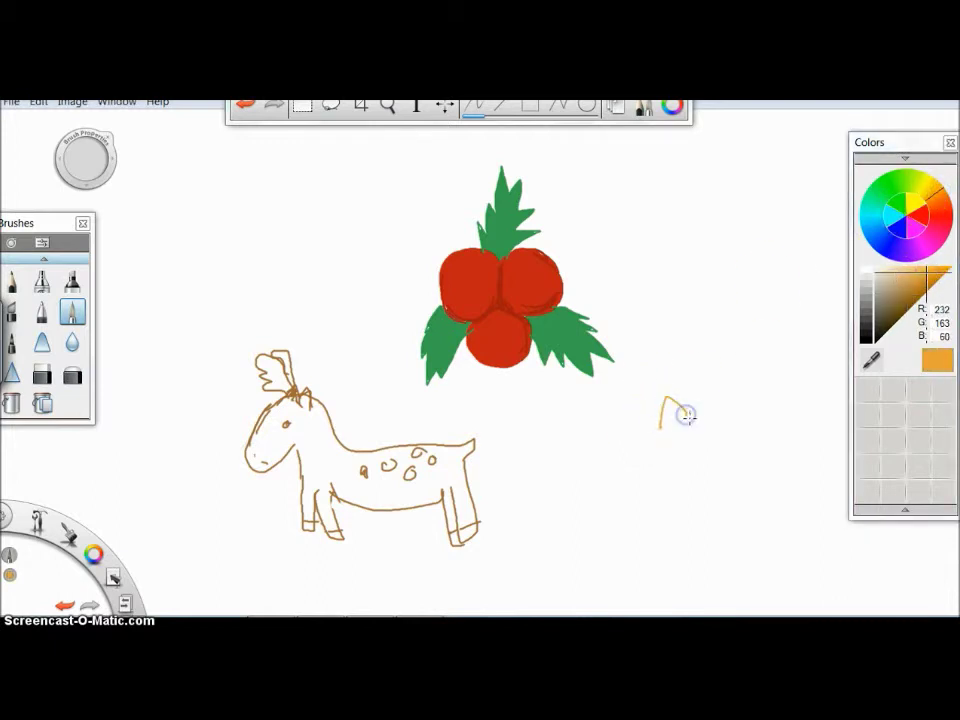
Draw the cat's front legs and the sides of its body below the head, and erase the stray lines across the legs
left_click_drag(676, 460, 681, 569)
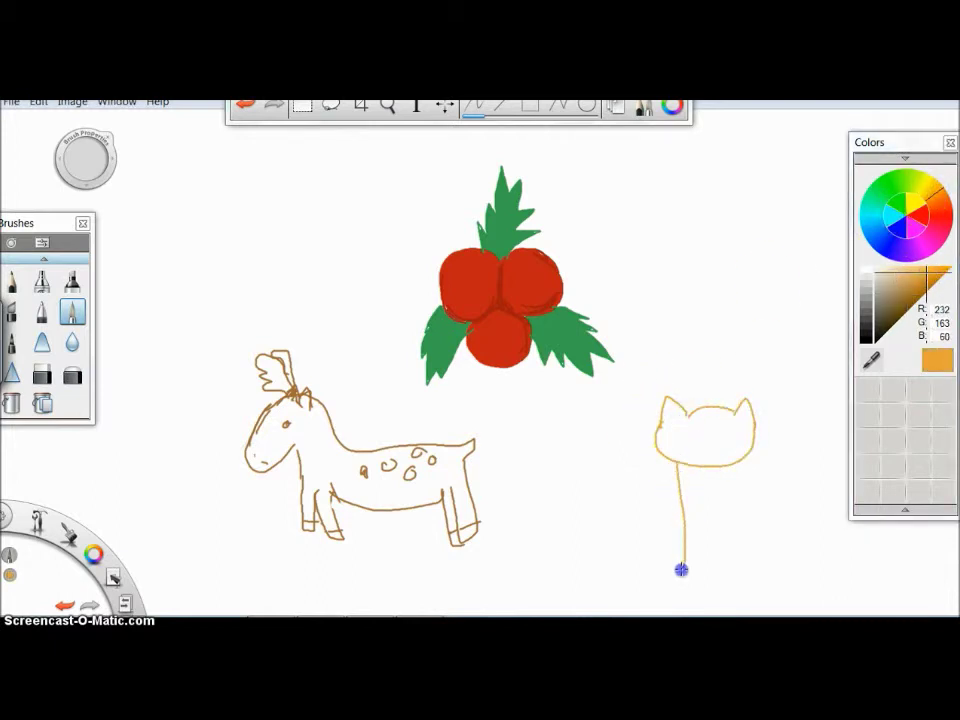
mouse_move(733, 465)
left_mouse_down()
mouse_move(726, 552)
mouse_move(736, 529)
mouse_move(707, 534)
mouse_move(706, 569)
left_mouse_up()
key("ctrl+z")
mouse_move(675, 462)
left_mouse_down()
mouse_move(673, 566)
mouse_move(688, 572)
left_mouse_up()
left_click_drag(736, 470, 736, 569)
mouse_move(691, 534)
left_mouse_down()
mouse_move(528, 499)
mouse_move(558, 502)
left_mouse_up()
left_click(42, 375)
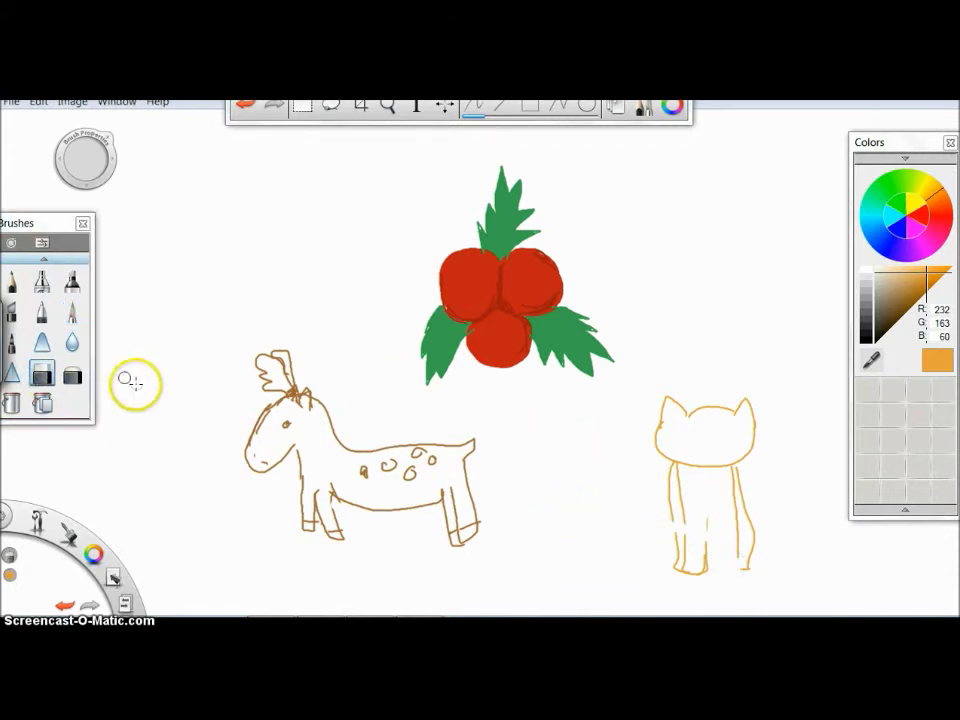
Complete the cat's legs and draw its curved tail, jagged chest fur, forehead stripes, eyes, mouth and toes in orange
left_click(73, 313)
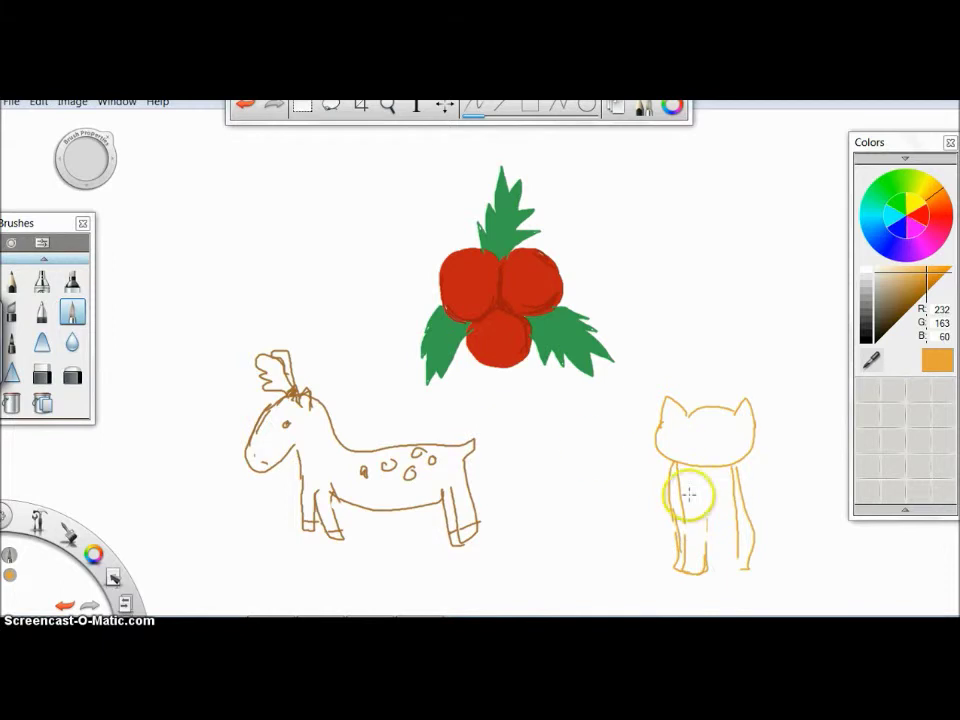
mouse_move(734, 485)
left_mouse_down()
mouse_move(733, 554)
mouse_move(710, 569)
mouse_move(752, 529)
mouse_move(740, 568)
mouse_move(735, 554)
mouse_move(761, 510)
mouse_move(778, 433)
mouse_move(756, 538)
left_mouse_up()
mouse_move(686, 462)
left_mouse_down()
mouse_move(728, 460)
mouse_move(716, 433)
mouse_move(728, 414)
mouse_move(706, 502)
left_mouse_up()
left_click(676, 444)
left_click(739, 444)
mouse_move(694, 559)
left_mouse_down()
mouse_move(692, 570)
mouse_move(719, 569)
left_mouse_up()
left_click_drag(686, 561, 685, 572)
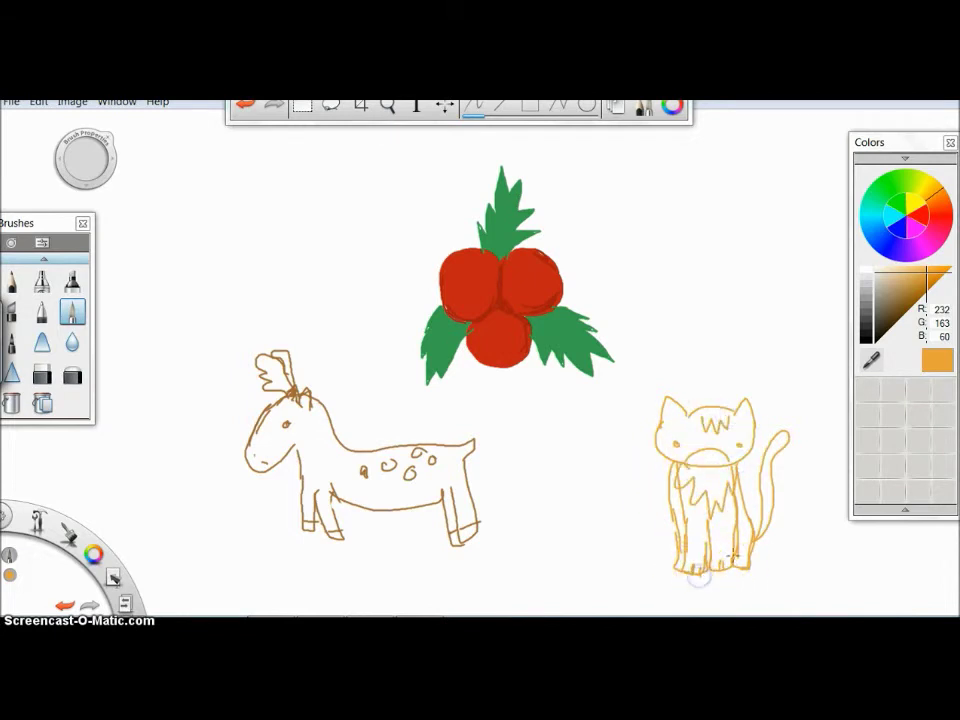
Draw an arrow pointing at the berries in turquoise and handwrite "k" and "random" beside it
left_click(872, 212)
mouse_move(661, 225)
left_mouse_down()
mouse_move(624, 264)
mouse_move(626, 290)
left_mouse_up()
left_click_drag(694, 217, 692, 260)
left_click_drag(723, 232, 703, 247)
left_click_drag(770, 312, 768, 316)
left_click_drag(781, 336, 806, 335)
Draw a frowning girl above the reindeer in black (RGB 0, 0, 0), with scribbled hair, curly side locks, a dress with a pocket, arms and legs
left_click(926, 213)
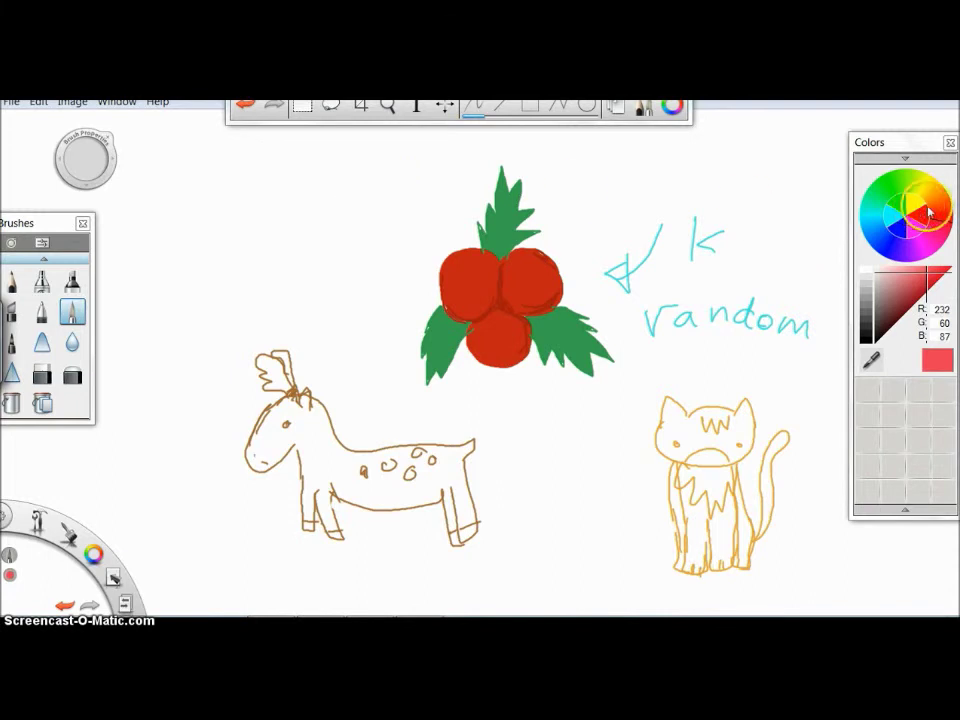
left_click(930, 188)
left_click(865, 336)
mouse_move(267, 157)
left_mouse_down()
mouse_move(213, 204)
mouse_move(289, 223)
mouse_move(263, 163)
mouse_move(225, 214)
mouse_move(215, 262)
mouse_move(259, 214)
mouse_move(299, 206)
mouse_move(291, 283)
left_mouse_up()
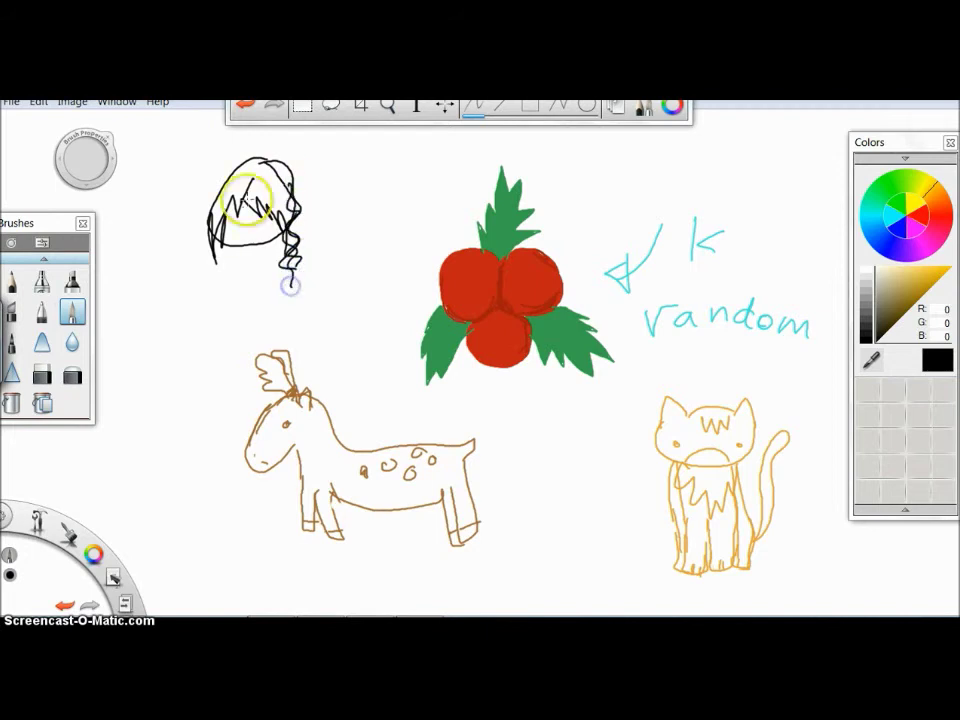
left_click_drag(298, 276, 294, 297)
mouse_move(252, 167)
left_mouse_down()
mouse_move(293, 230)
mouse_move(281, 183)
mouse_move(245, 185)
mouse_move(213, 237)
mouse_move(228, 220)
mouse_move(249, 183)
left_mouse_up()
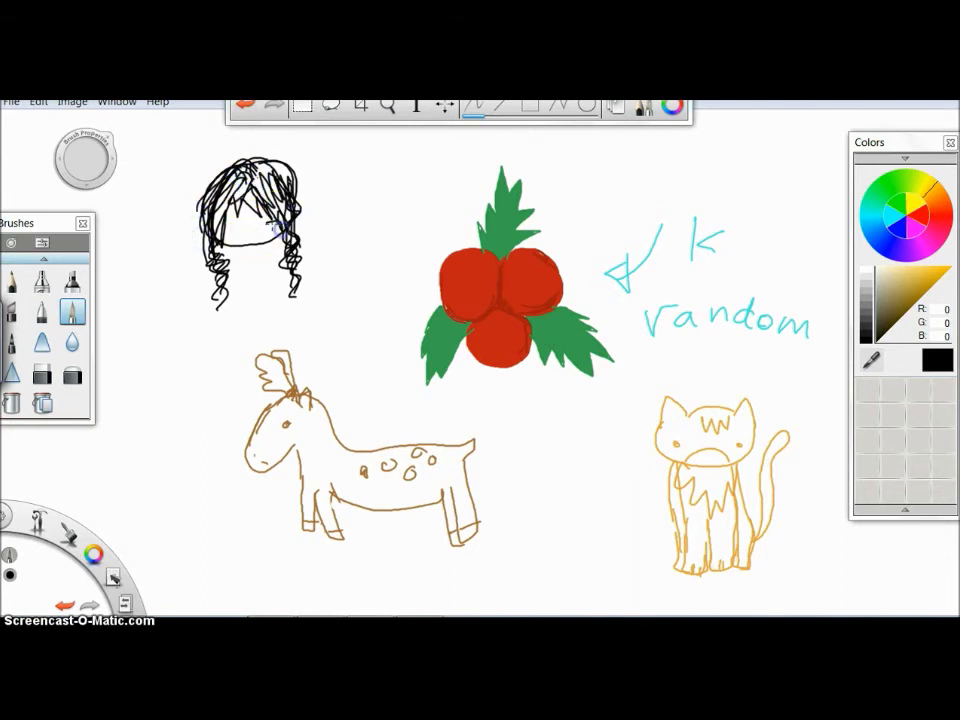
mouse_move(237, 258)
left_mouse_down()
mouse_move(284, 311)
mouse_move(283, 240)
mouse_move(293, 283)
left_mouse_up()
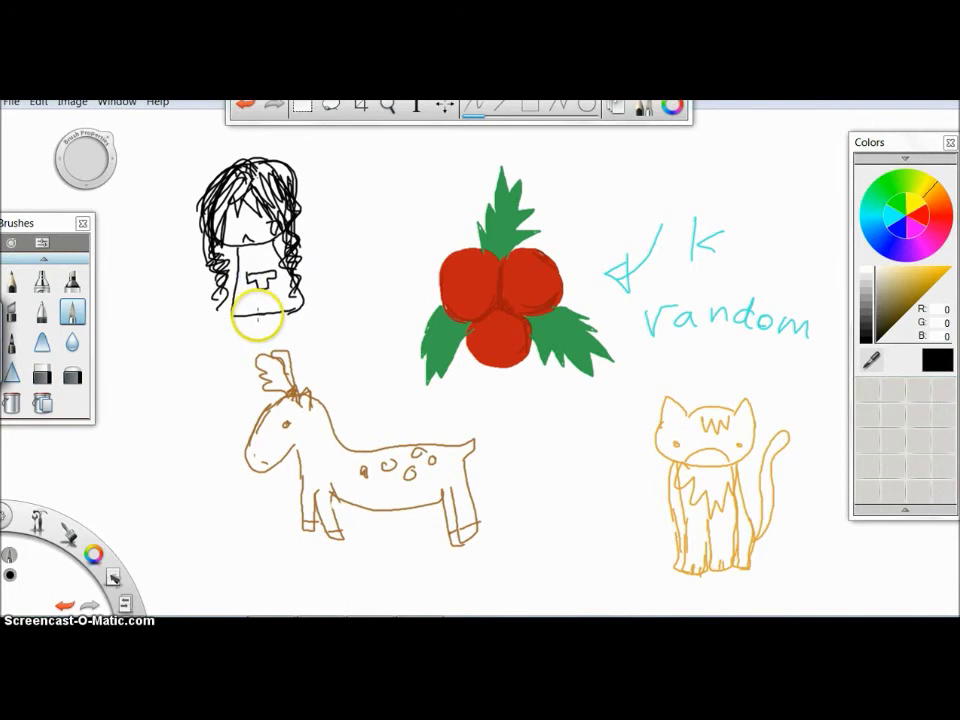
mouse_move(237, 271)
left_mouse_down()
mouse_move(287, 268)
mouse_move(237, 280)
mouse_move(217, 270)
mouse_move(301, 318)
mouse_move(261, 220)
mouse_move(288, 200)
left_mouse_up()
Handwrite "LOL k bye" in black beside the girl and erase a stray part of the lettering
mouse_move(347, 188)
left_mouse_down()
mouse_move(411, 192)
mouse_move(340, 258)
left_mouse_up()
left_click_drag(358, 237, 358, 256)
left_click(41, 374)
left_click_drag(400, 214, 409, 230)
Handwrite a long looping word in black beneath the reindeer and "asd" above the turquoise arrow
left_click(72, 312)
mouse_move(212, 570)
left_mouse_down()
mouse_move(467, 561)
mouse_move(527, 588)
left_mouse_up()
left_click_drag(559, 196, 596, 178)
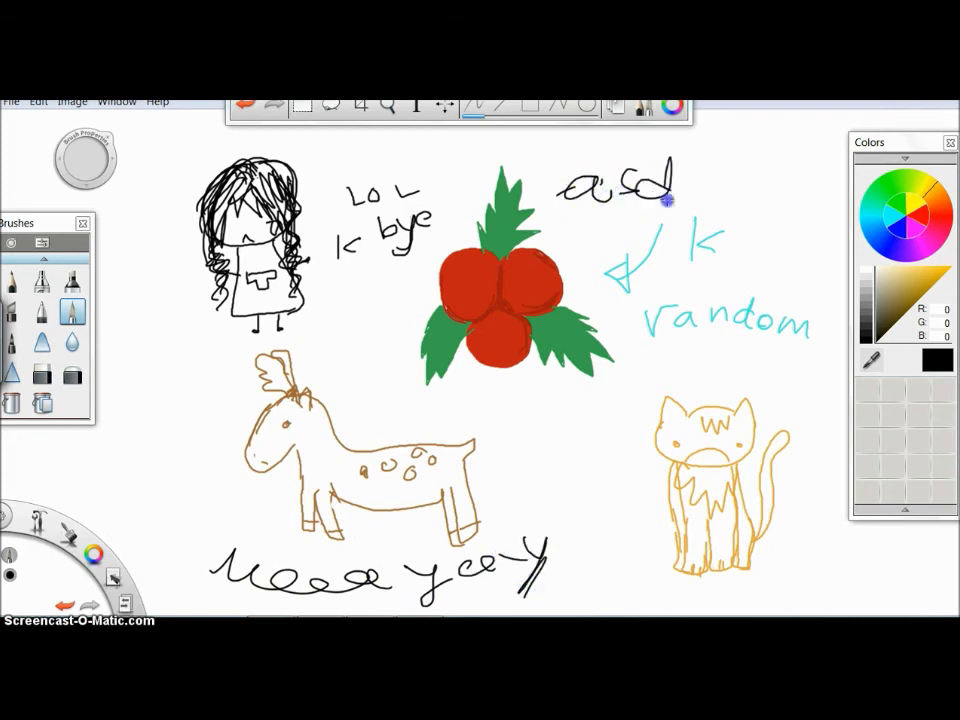